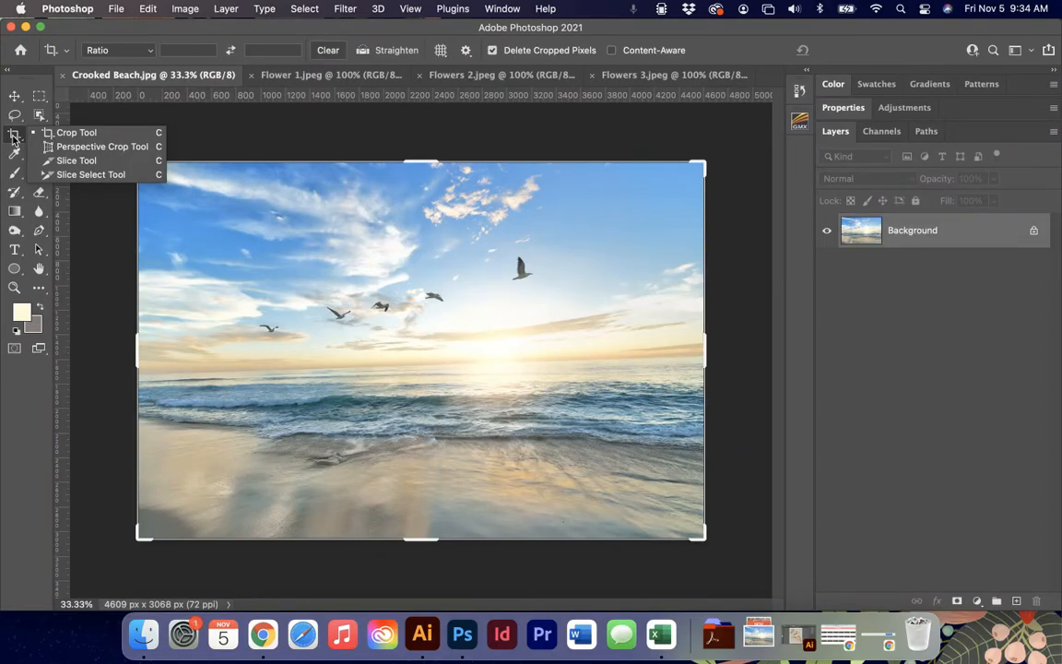
Activate the Crop tool, look through the three open flower images and return to Crooked Beach.jpg.
left_click(63, 133)
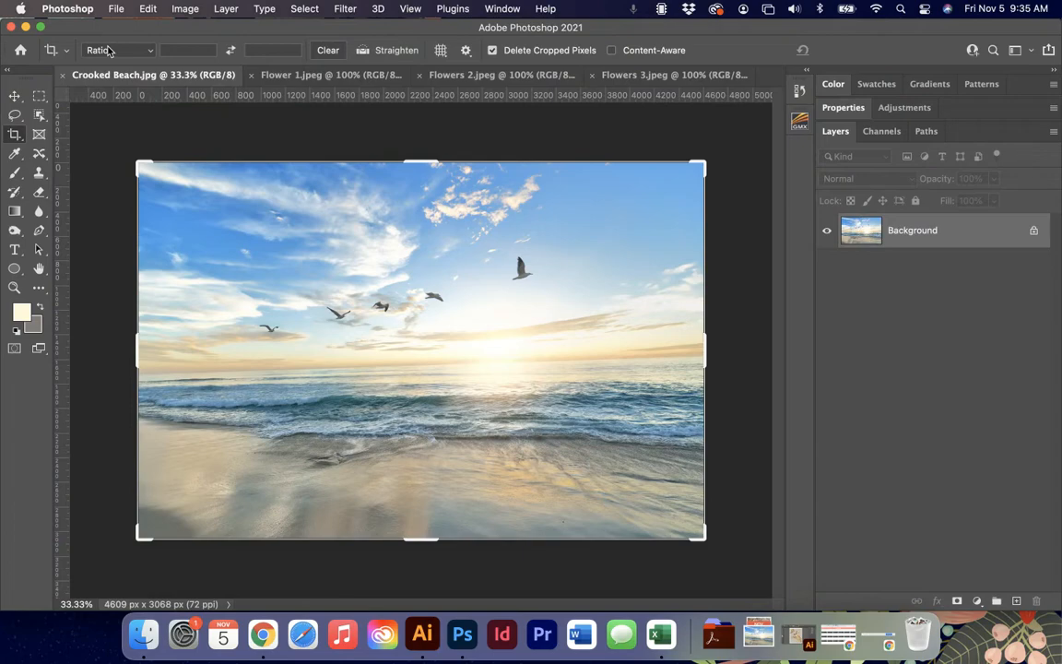
left_click(318, 75)
left_click(488, 75)
left_click(627, 76)
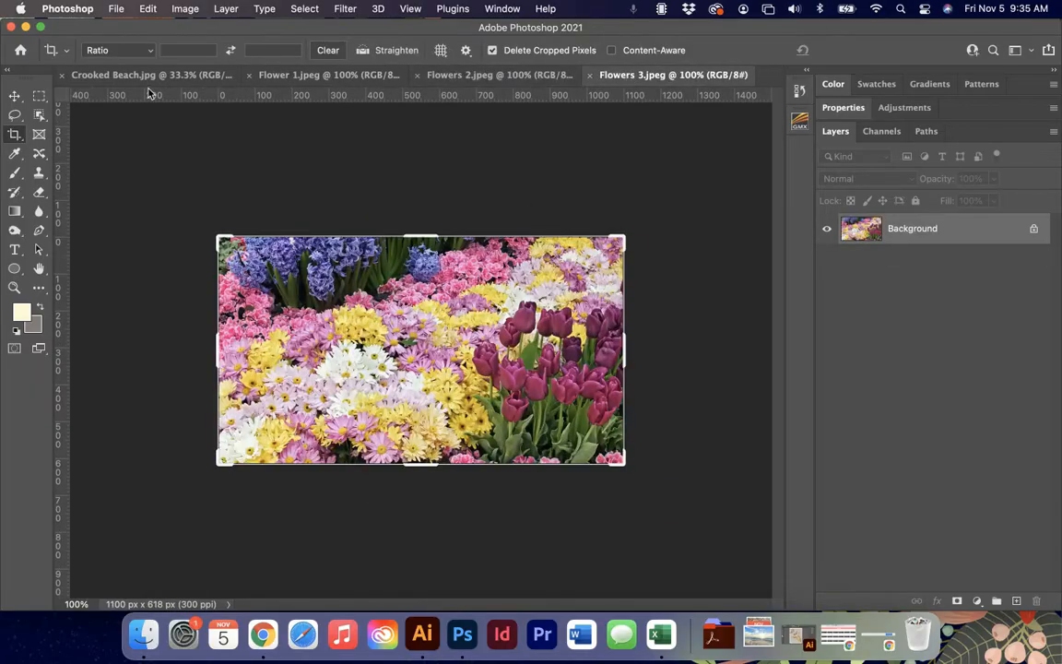
left_click(133, 76)
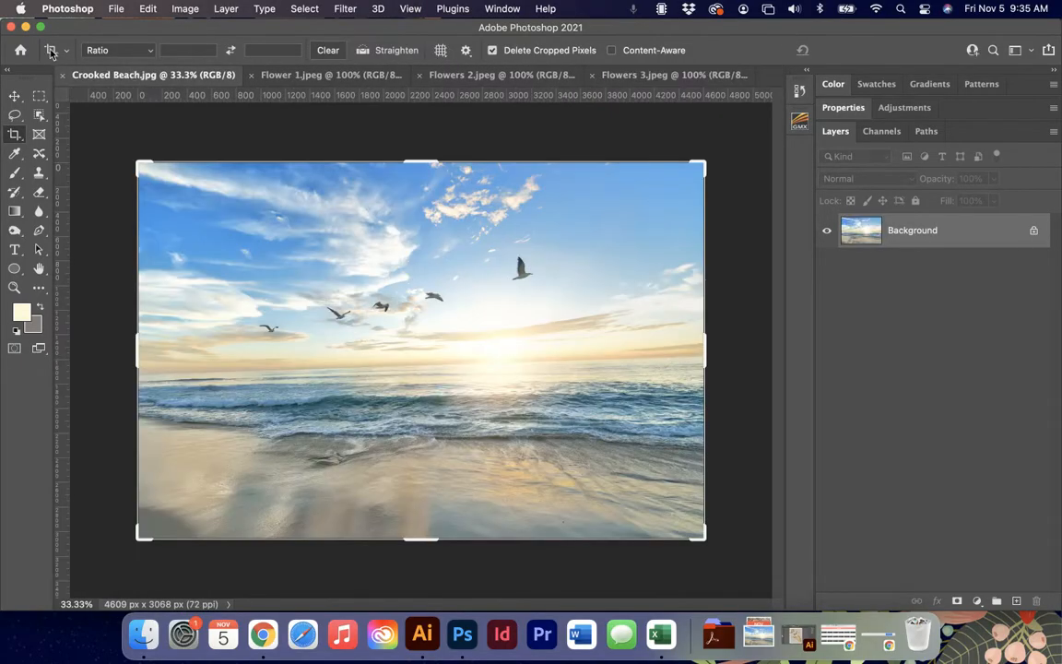
Examine the Crop tool's presets, aspect ratio choices, overlay options and additional crop settings.
left_click(65, 50)
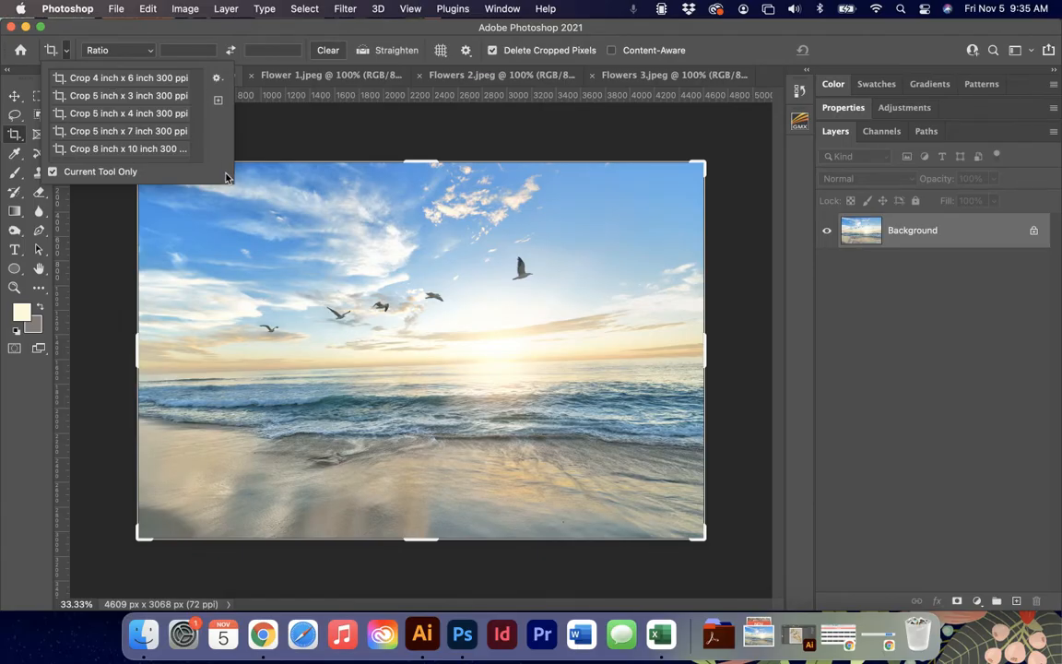
left_click(137, 53)
left_click(140, 53)
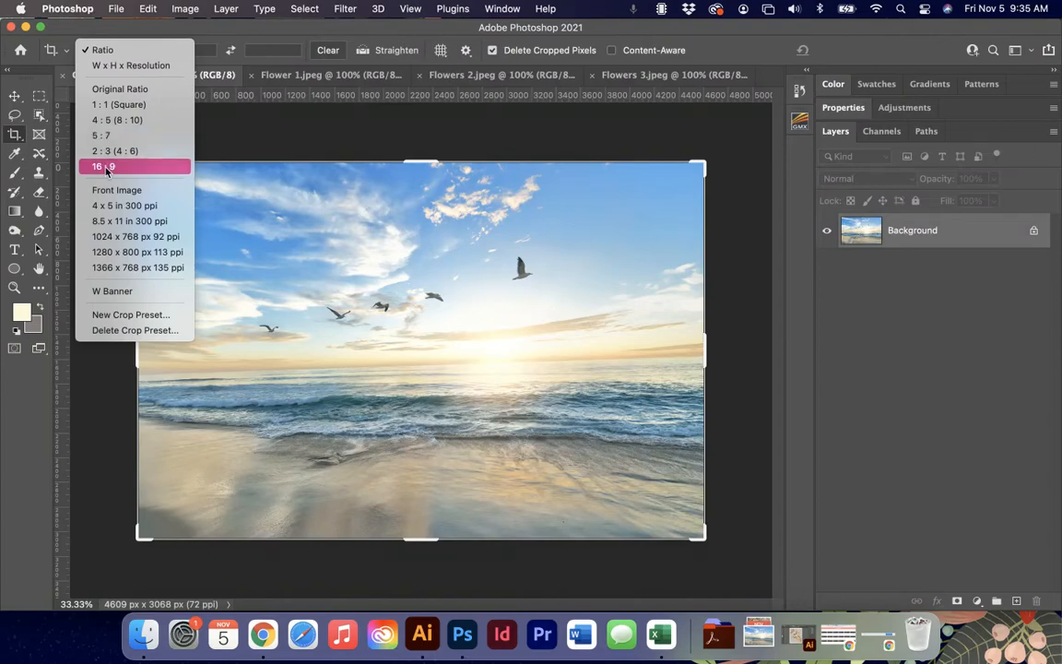
left_click(128, 31)
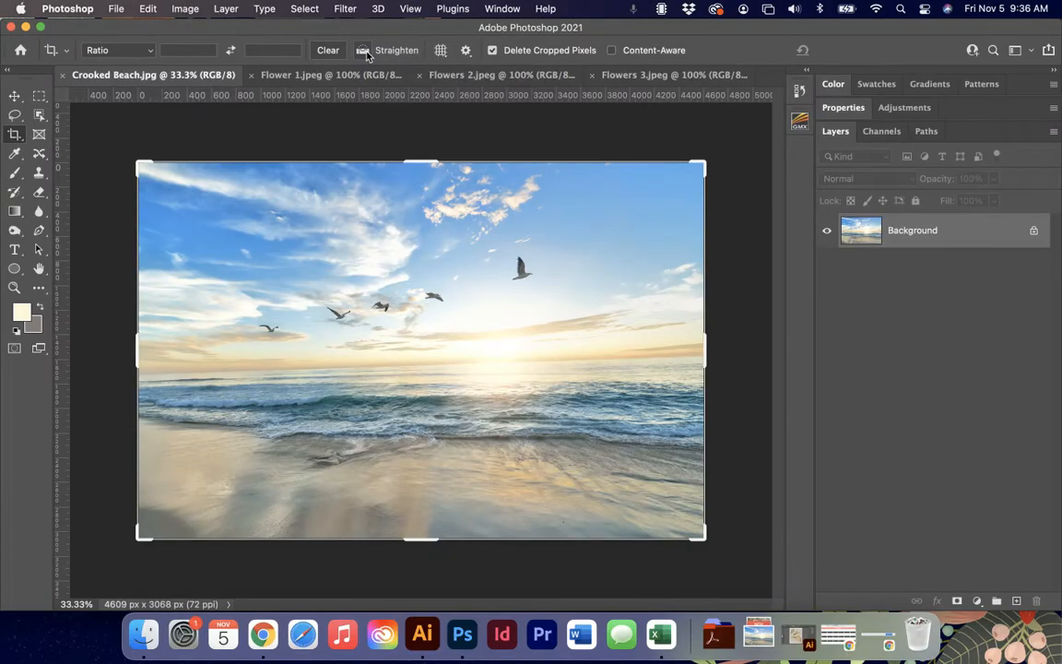
left_click(443, 52)
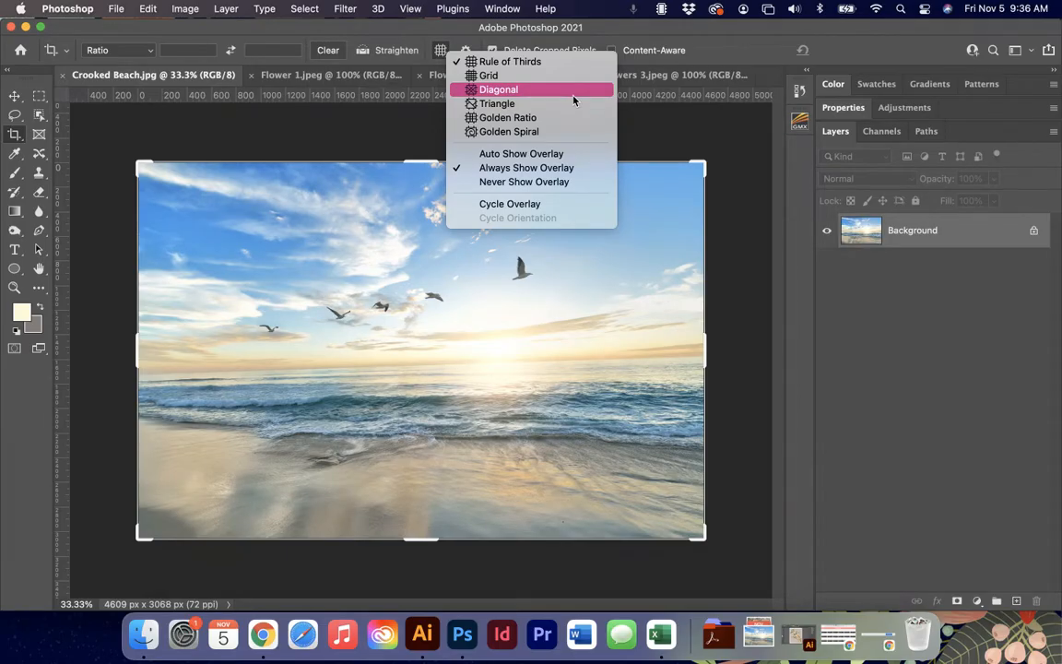
left_click(462, 39)
left_click(466, 52)
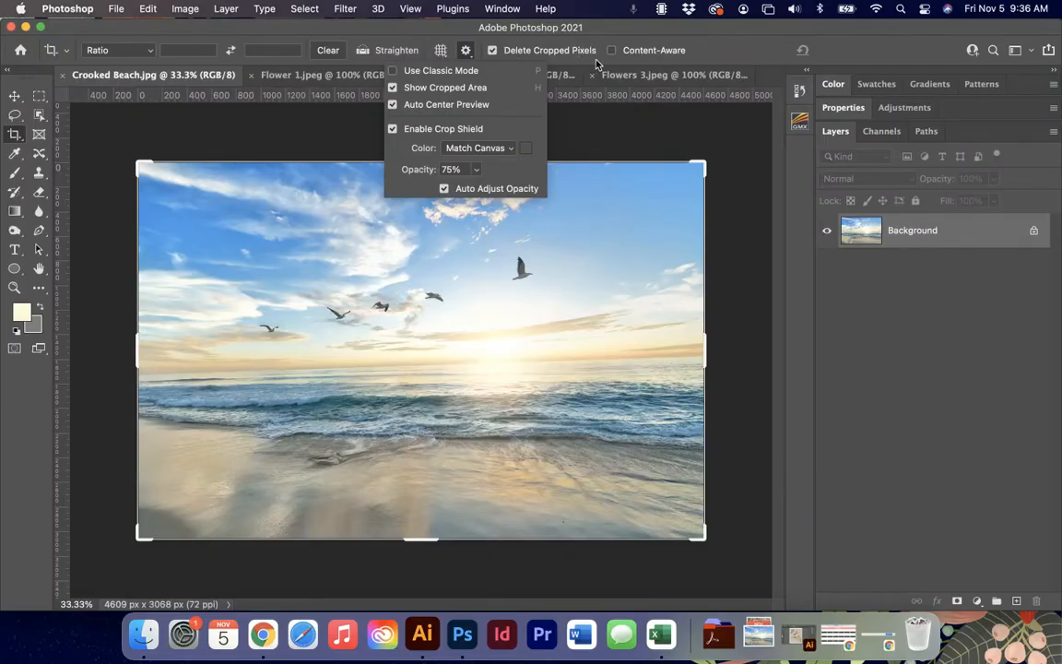
left_click(759, 49)
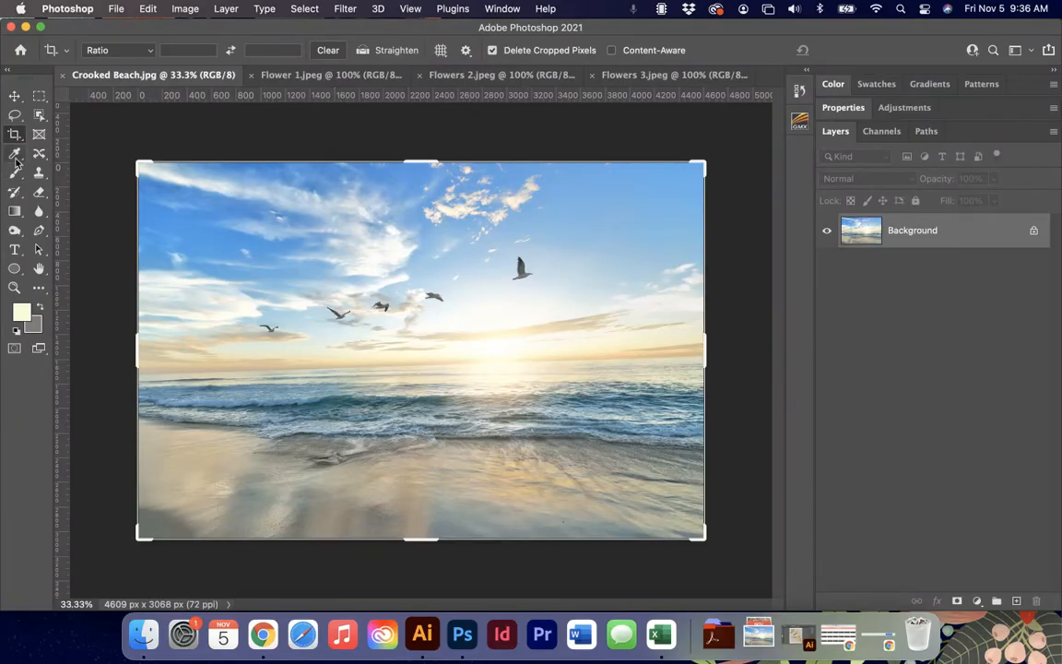
Straighten the beach photo along its horizon by about 1.9° and commit the crop.
left_click(367, 55)
left_click_drag(171, 371, 671, 358)
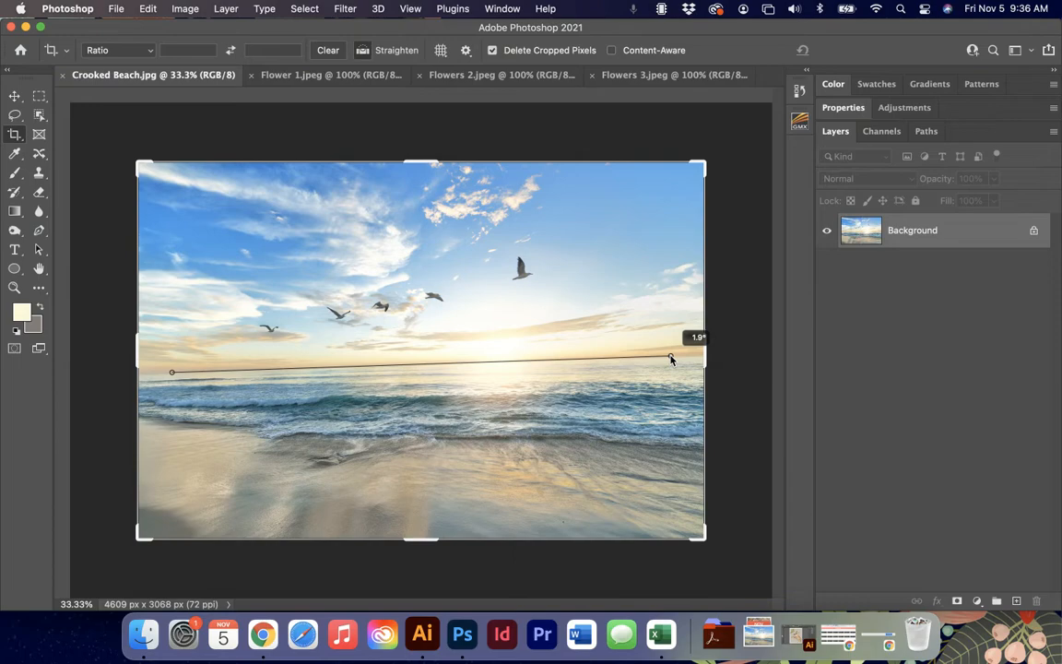
left_click_drag(672, 358, 671, 359)
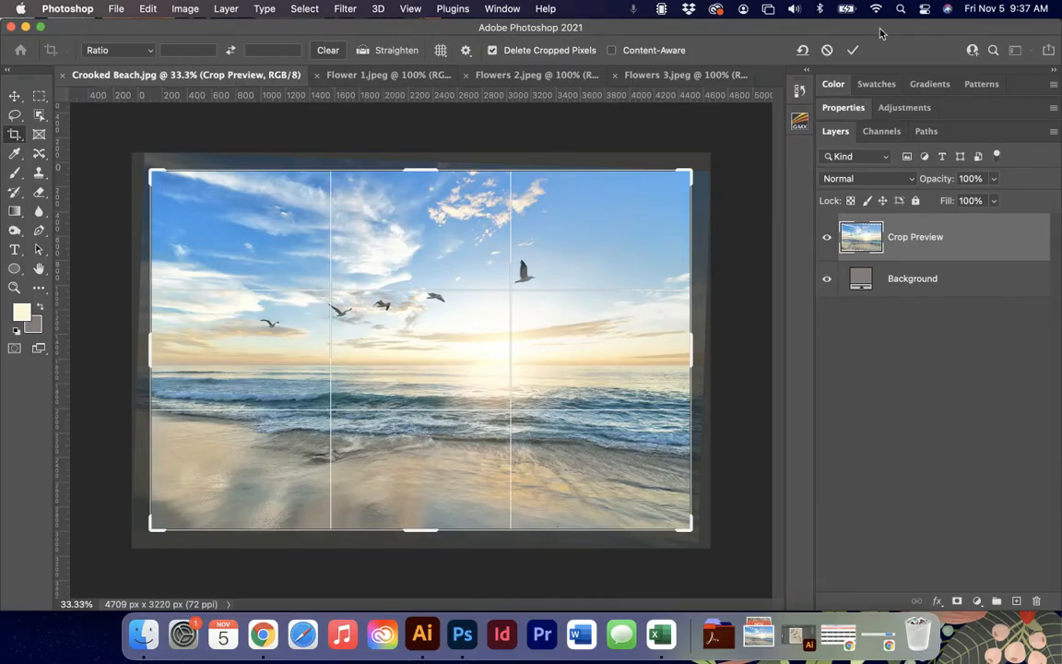
left_click(850, 52)
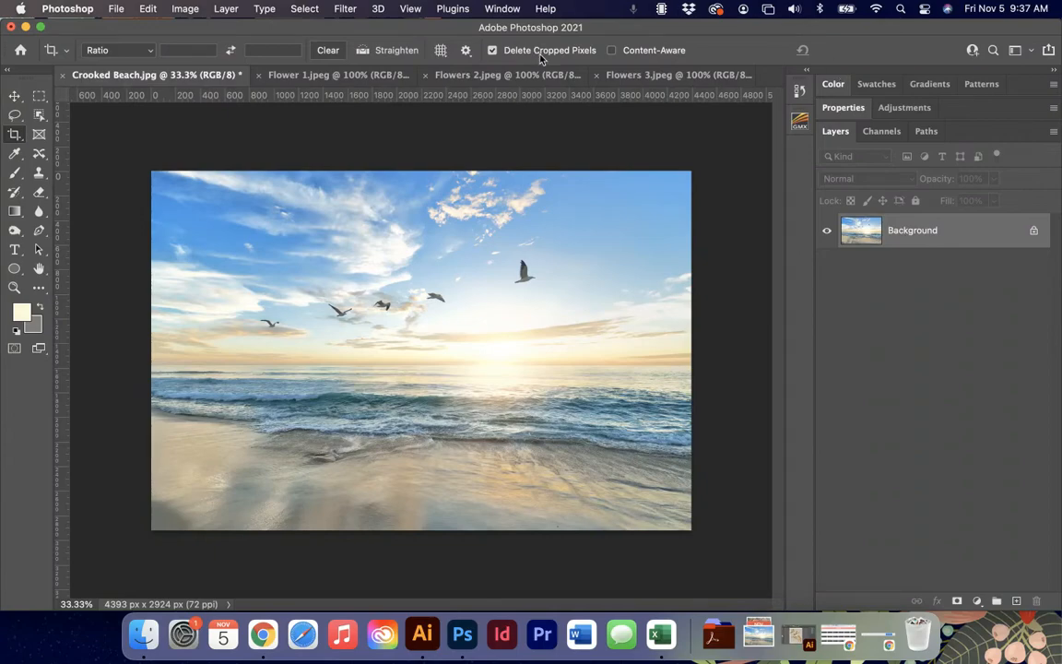
Switch to Flower 1.jpeg, fit it to the window and open its Image Size settings.
left_click(290, 78)
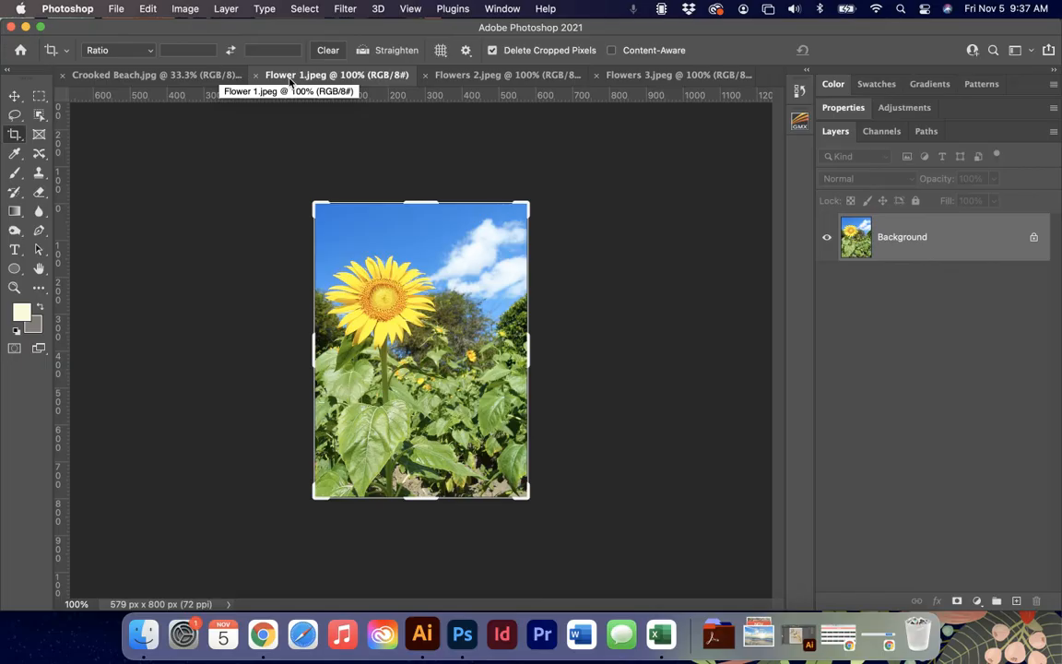
key("super+plus")
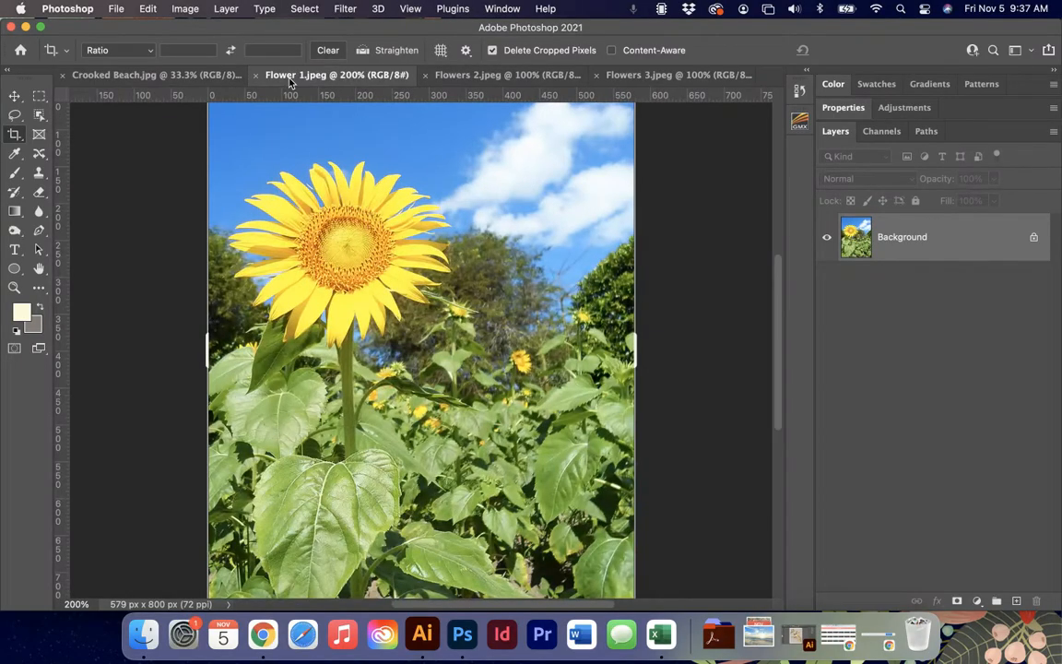
key("super+0")
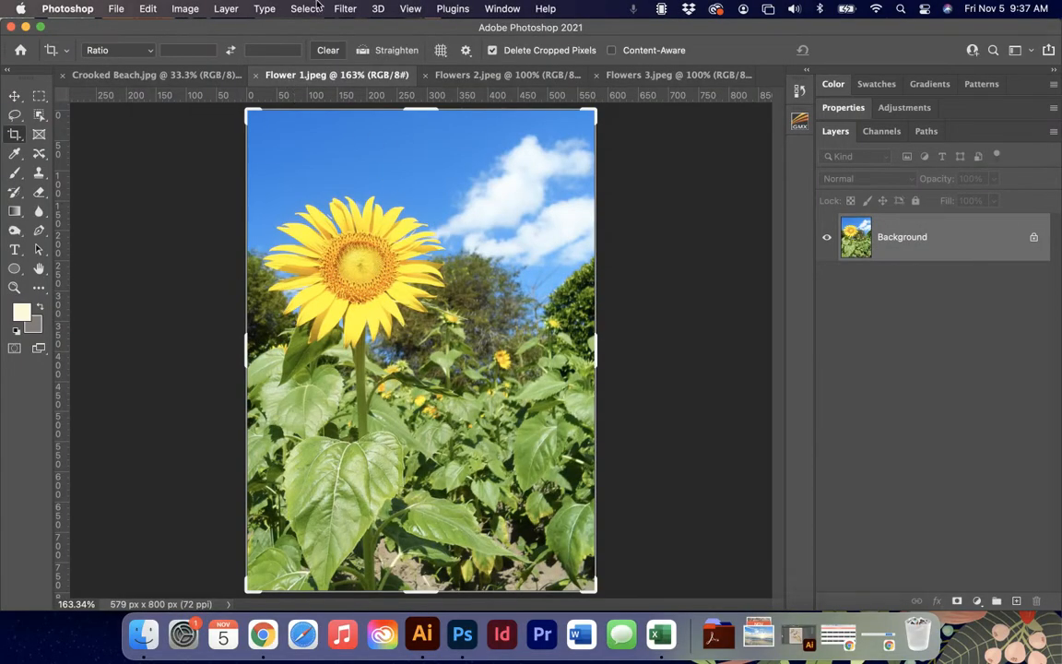
left_click(183, 8)
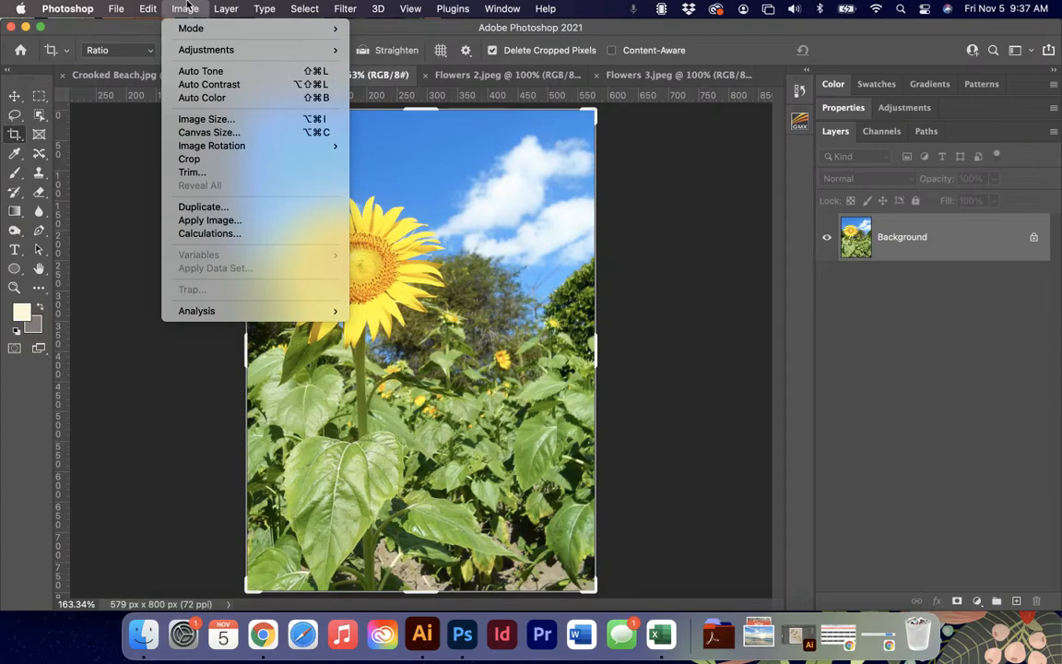
left_click(210, 120)
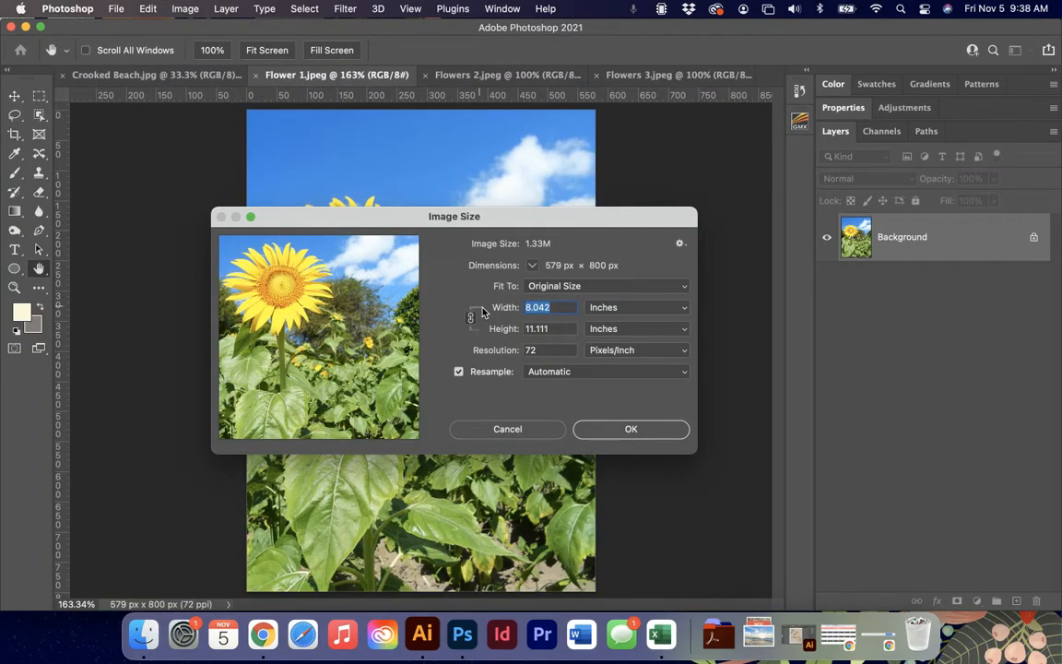
left_click_drag(510, 224, 505, 193)
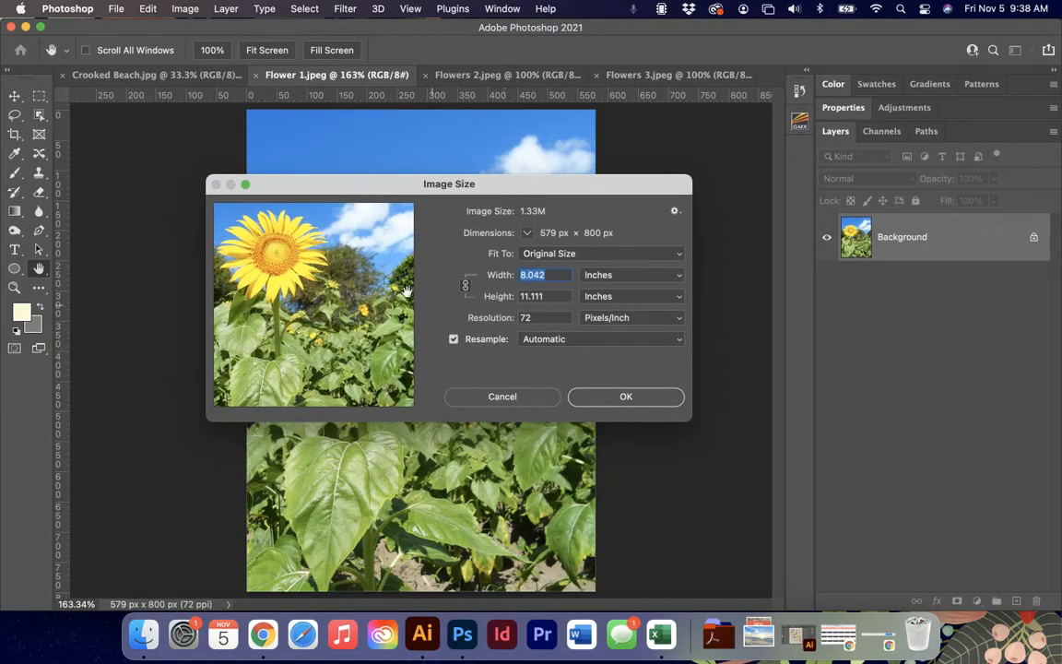
Try image resolutions of 150, 300, 72, 150, 200 and 300 pixels/inch for the sunflower photo to compare them.
double_click(543, 318)
type("150")
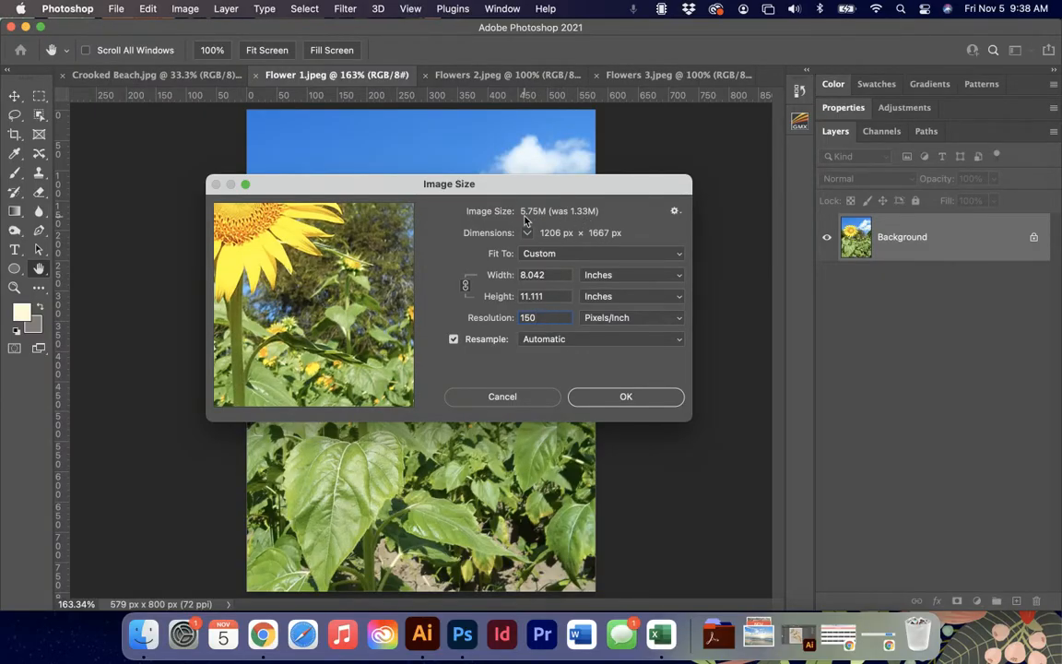
double_click(557, 317)
type("300")
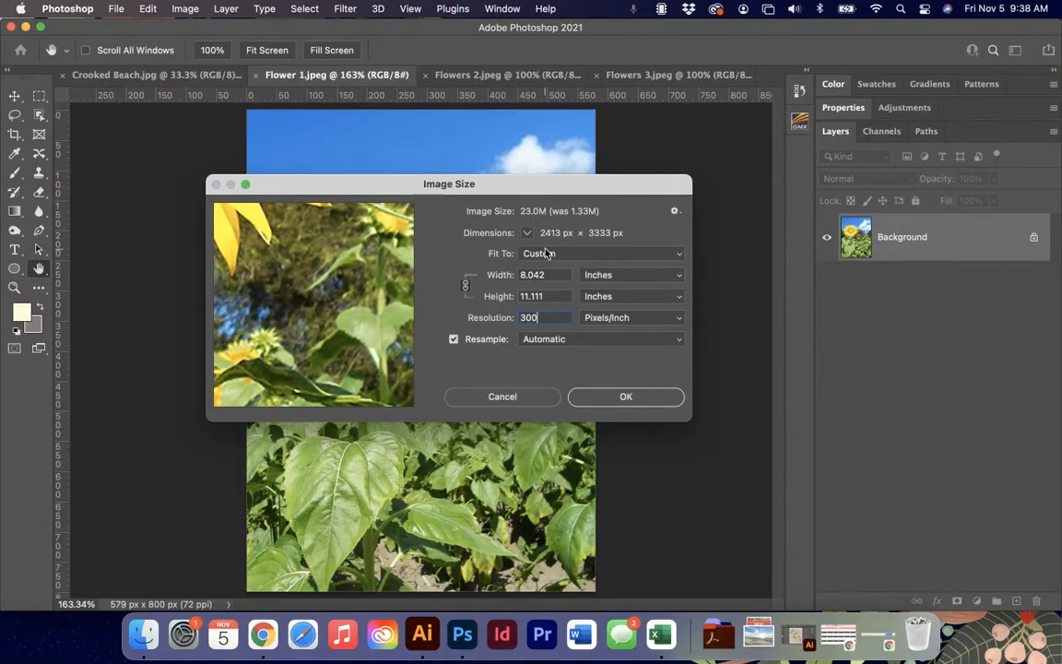
double_click(553, 318)
type("72")
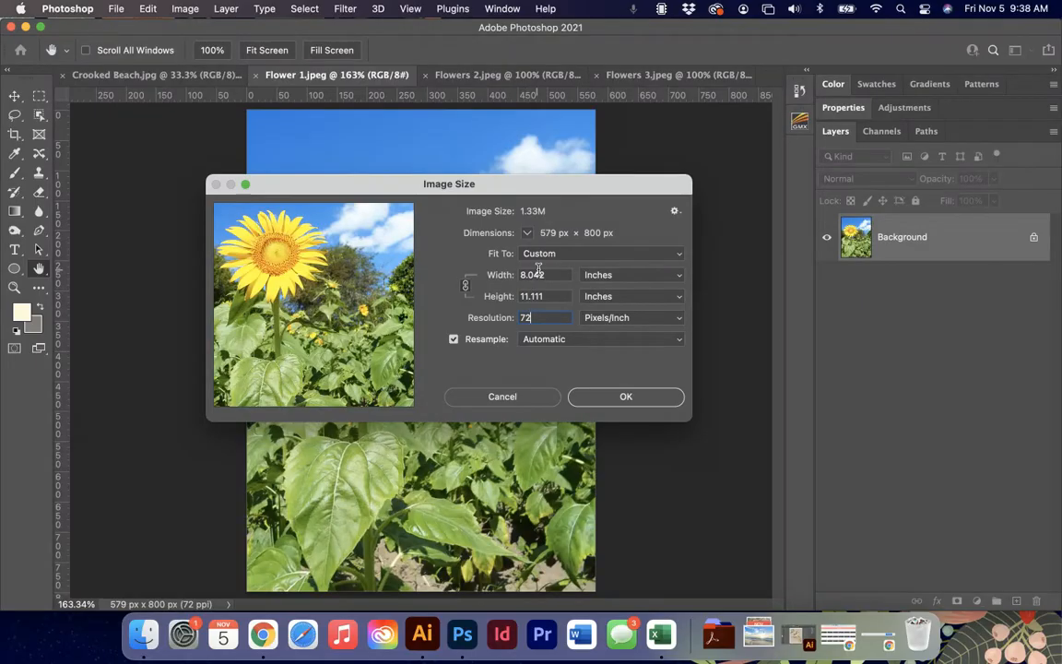
double_click(554, 314)
type("150")
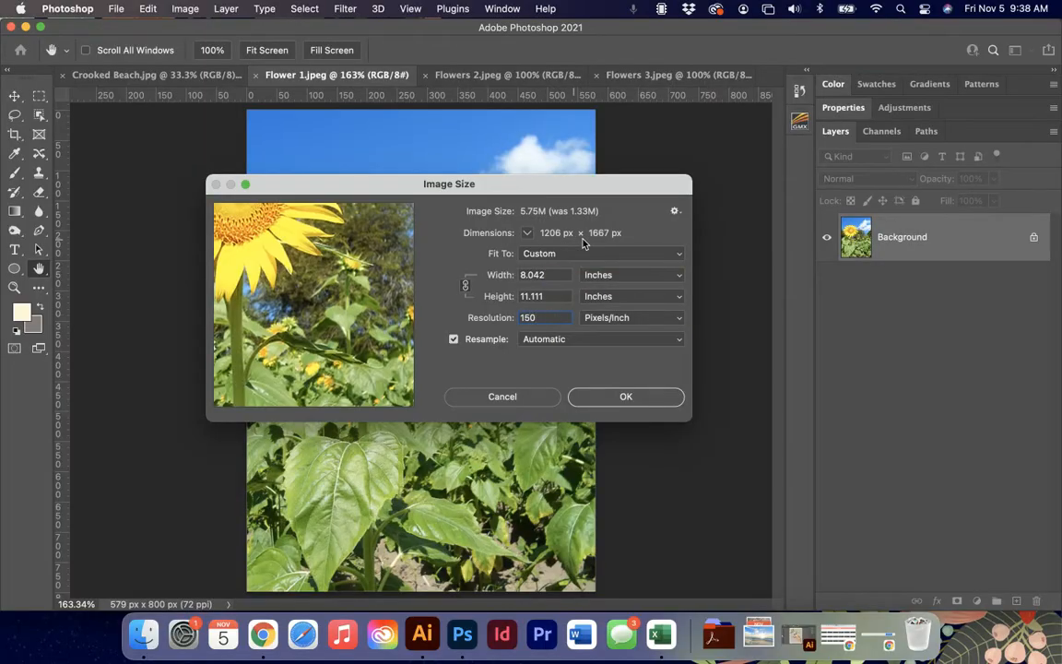
double_click(553, 316)
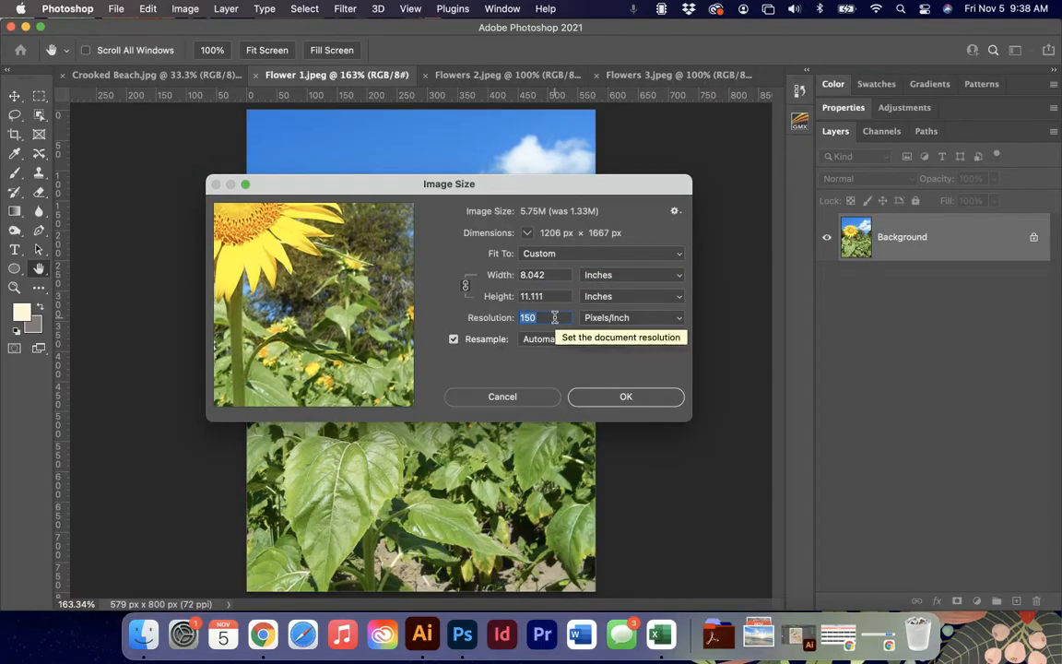
type("200")
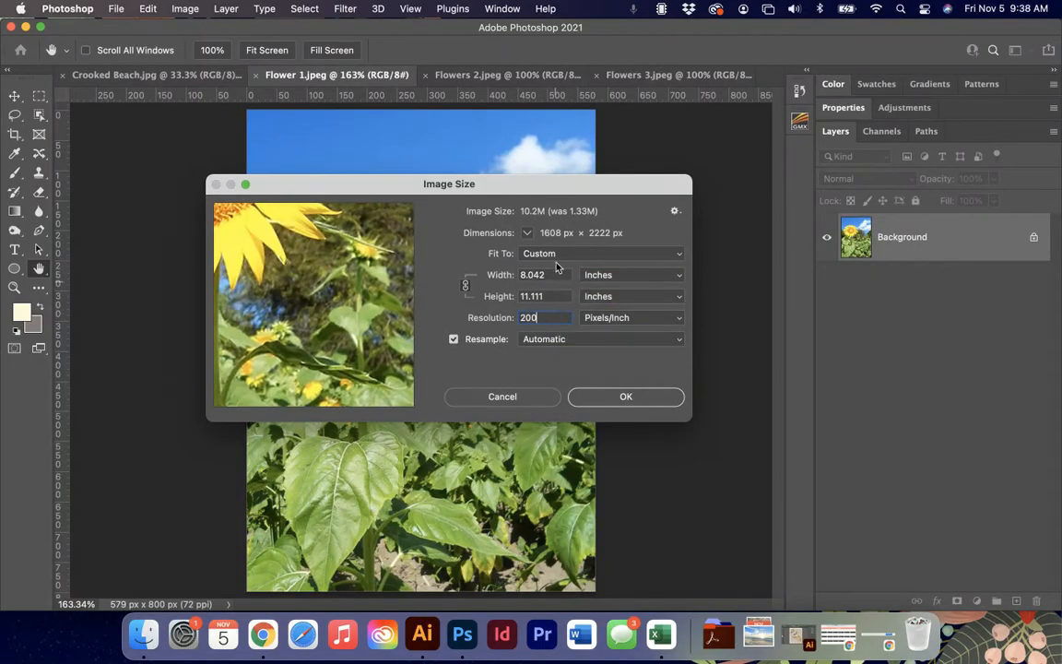
double_click(545, 317)
type("300")
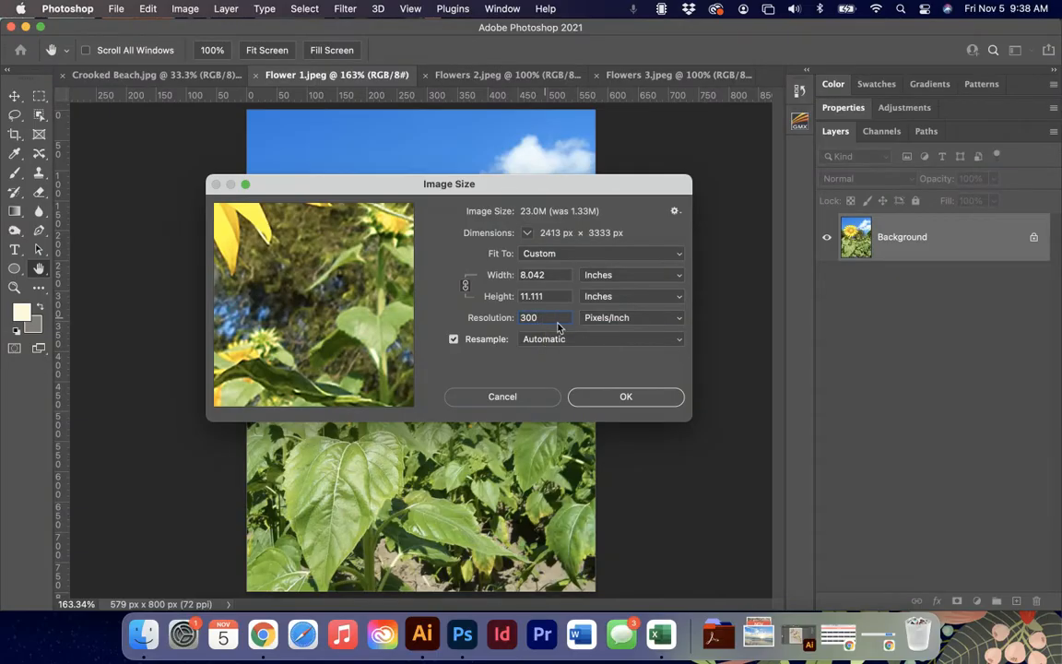
Resample the sunflower photo to 150 pixels/inch and return to the Crop tool.
double_click(550, 318)
type("150")
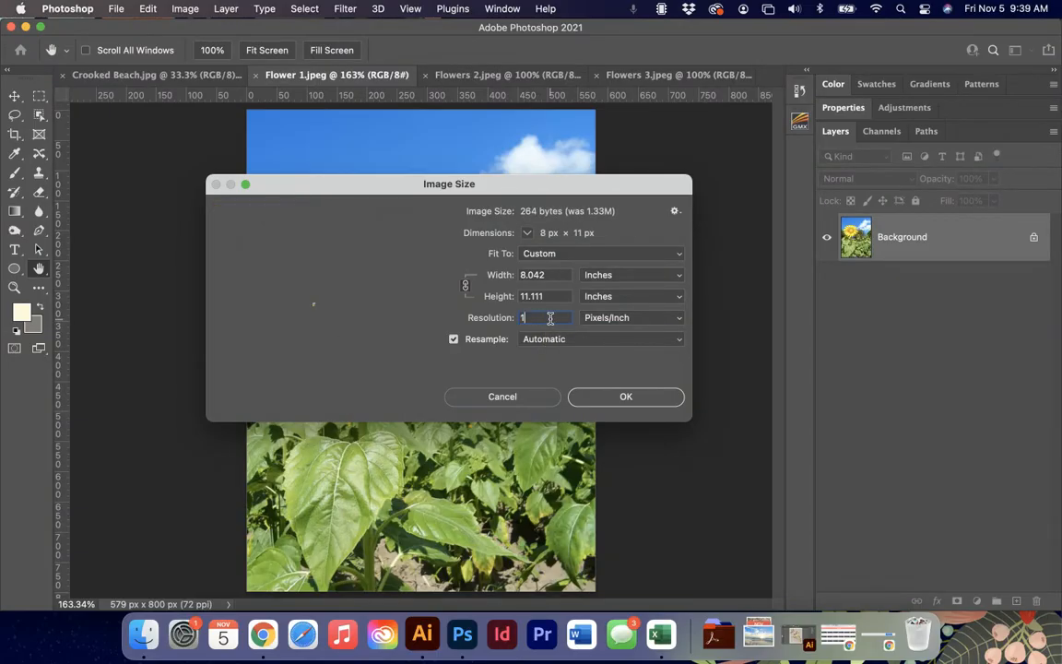
left_click(619, 394)
key("c")
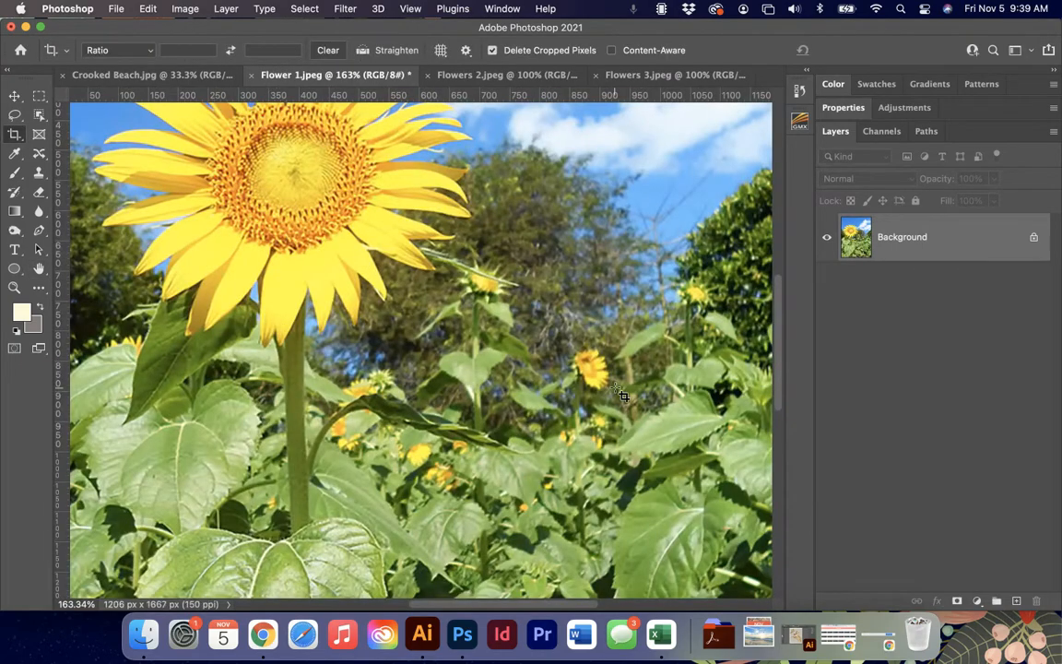
Examine the quality of the resampled sunflower photo both close up and as a whole.
key("super")
key("super+0")
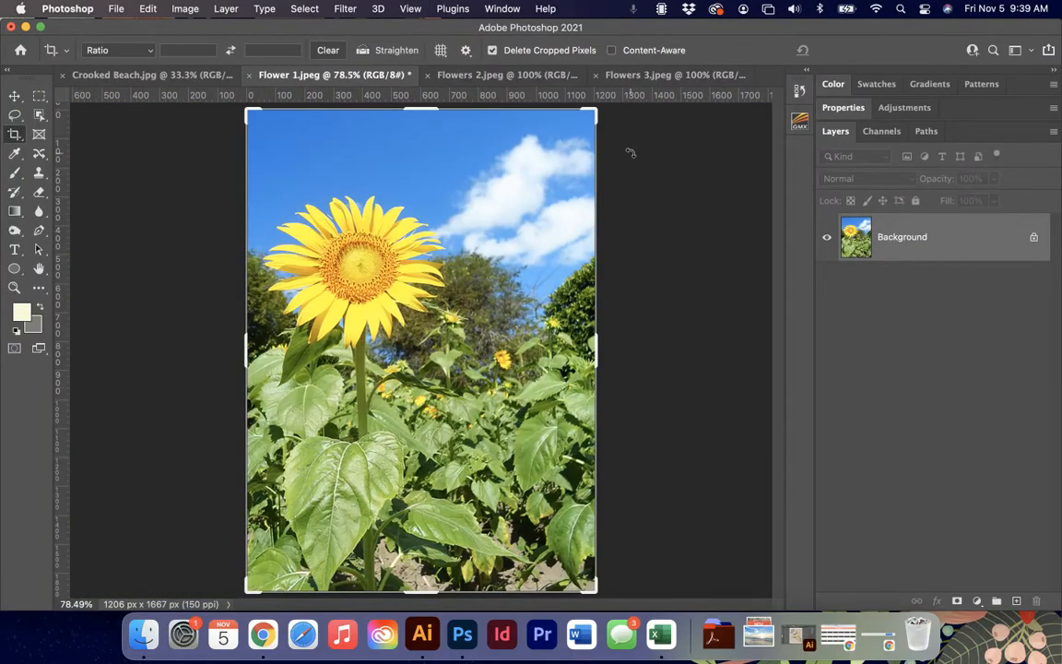
key("super+equal")
key("super+equal")
key("super+equal")
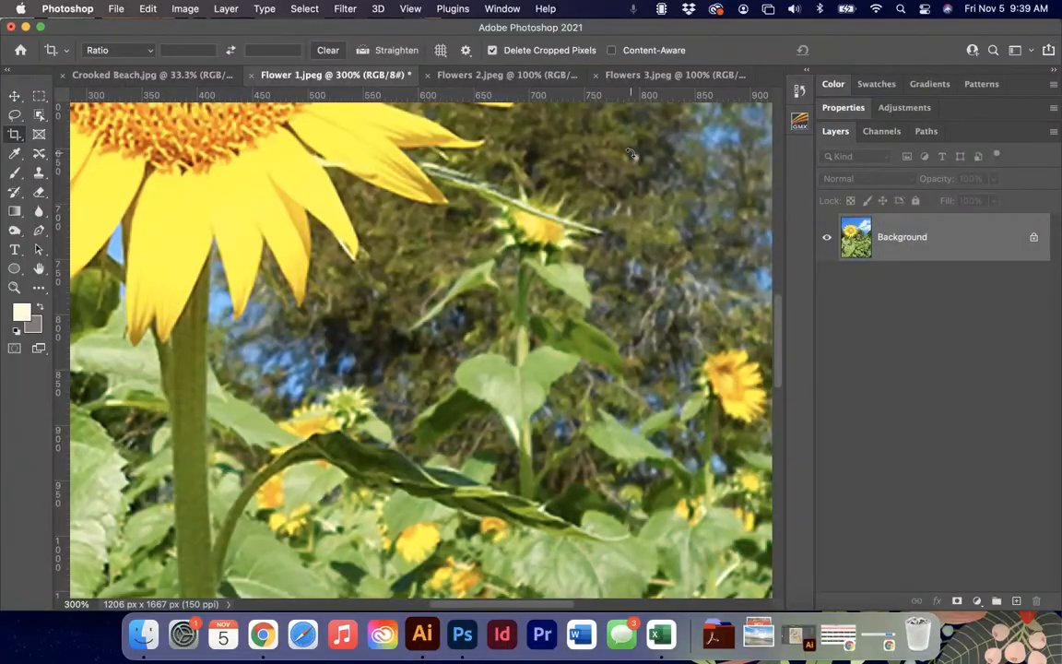
key("super+minus")
key("super+minus")
key("super+minus")
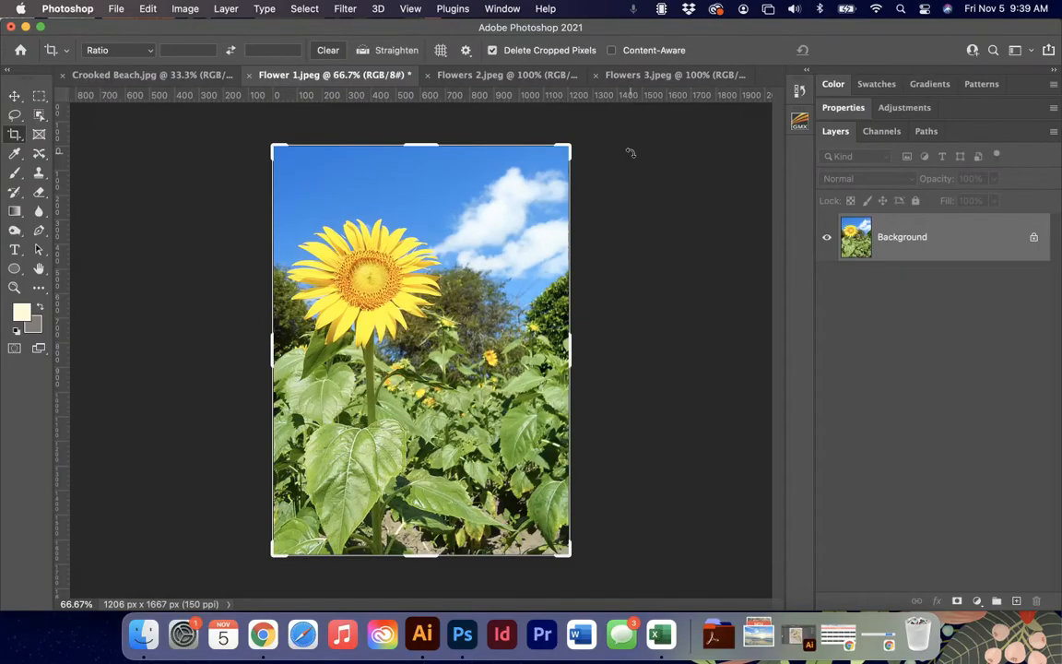
Set the crop overlay to Rule of Thirds with Auto Show Overlay.
left_click(444, 52)
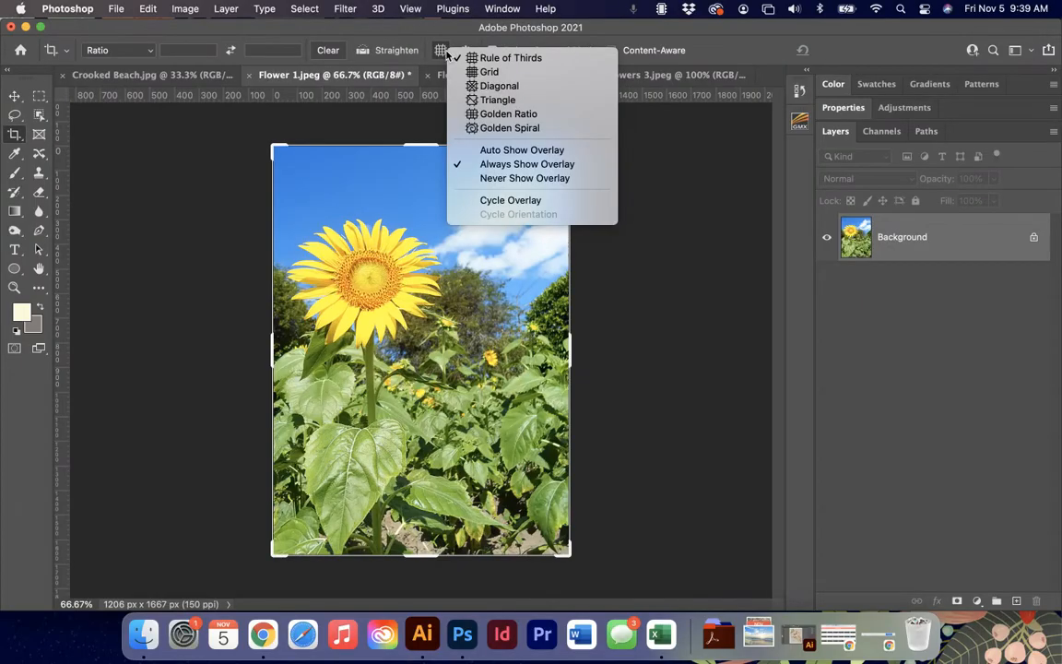
left_click(490, 59)
left_click(441, 51)
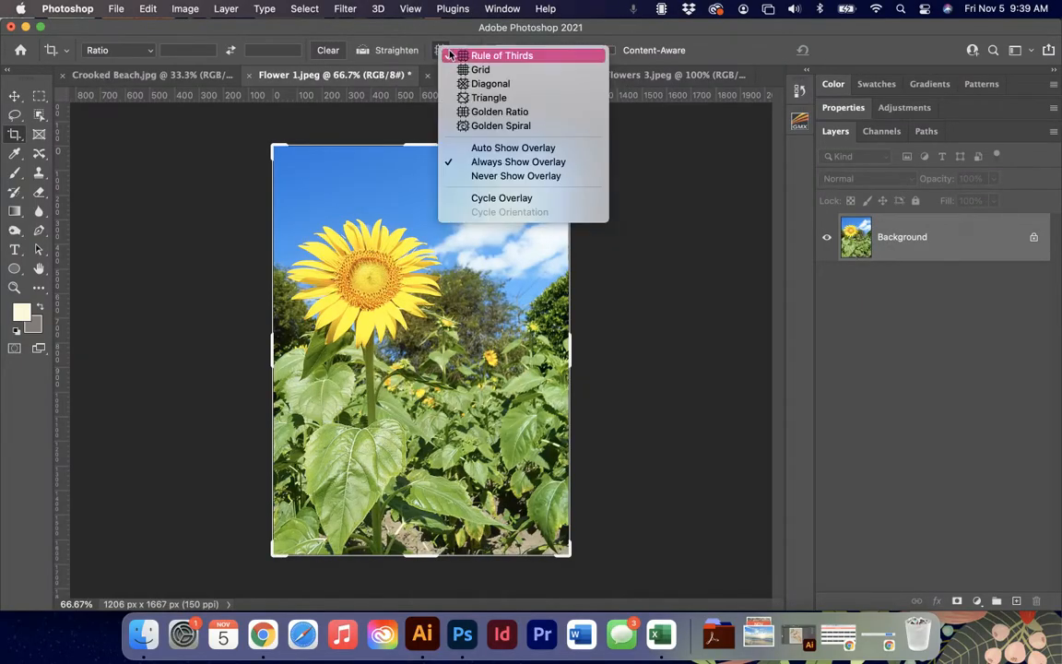
left_click(495, 150)
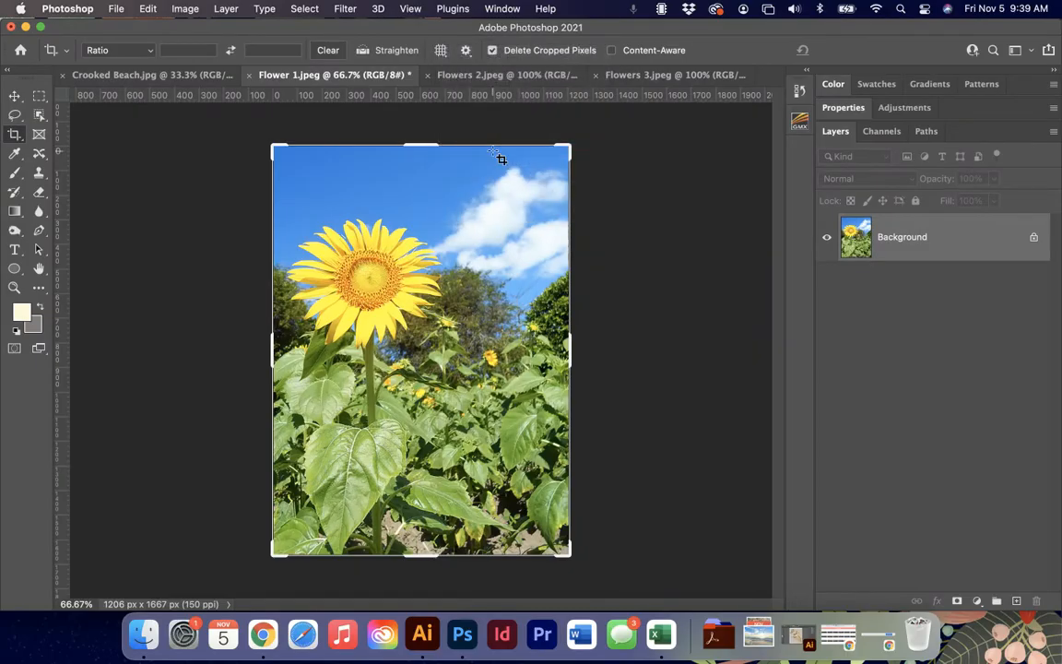
left_click(440, 50)
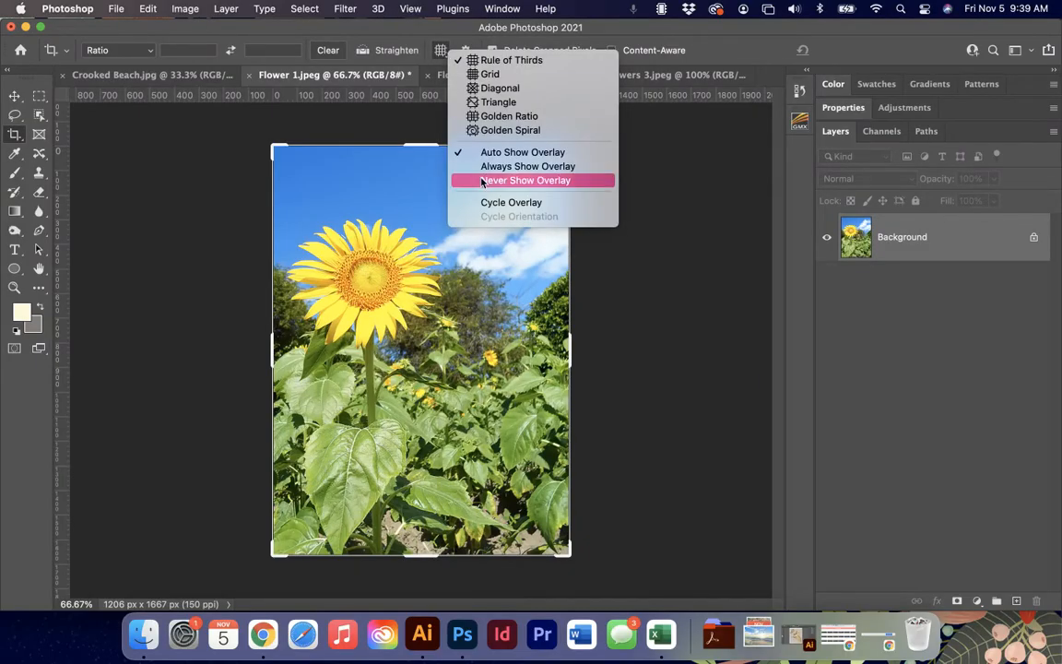
left_click(479, 62)
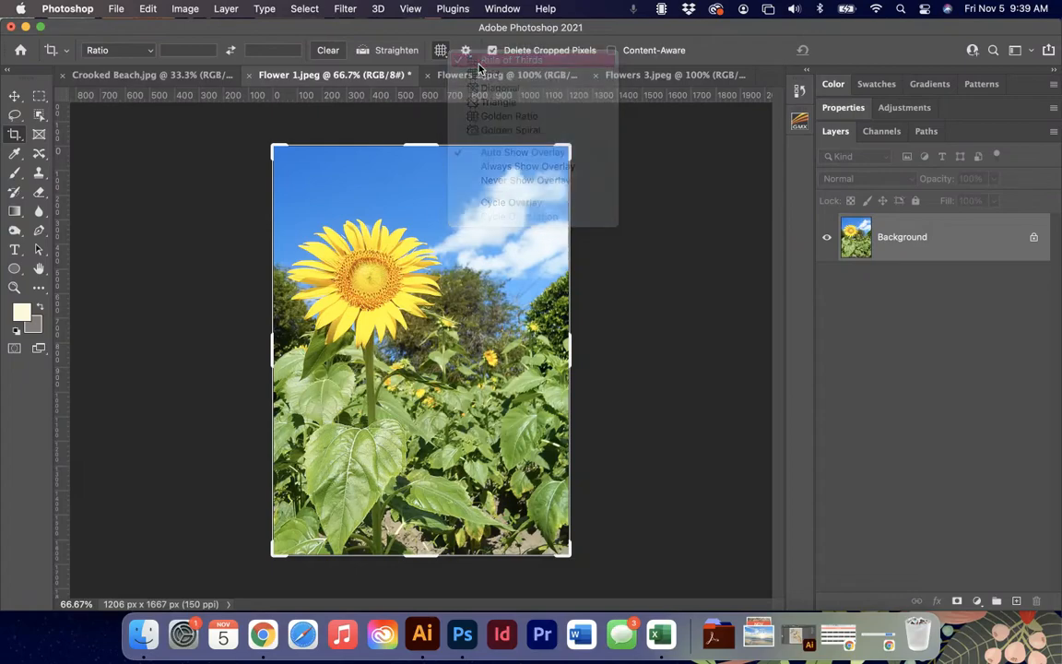
Set the crop overlay to Always Show Overlay and start a crop preview on the sunflower photo.
left_click(465, 52)
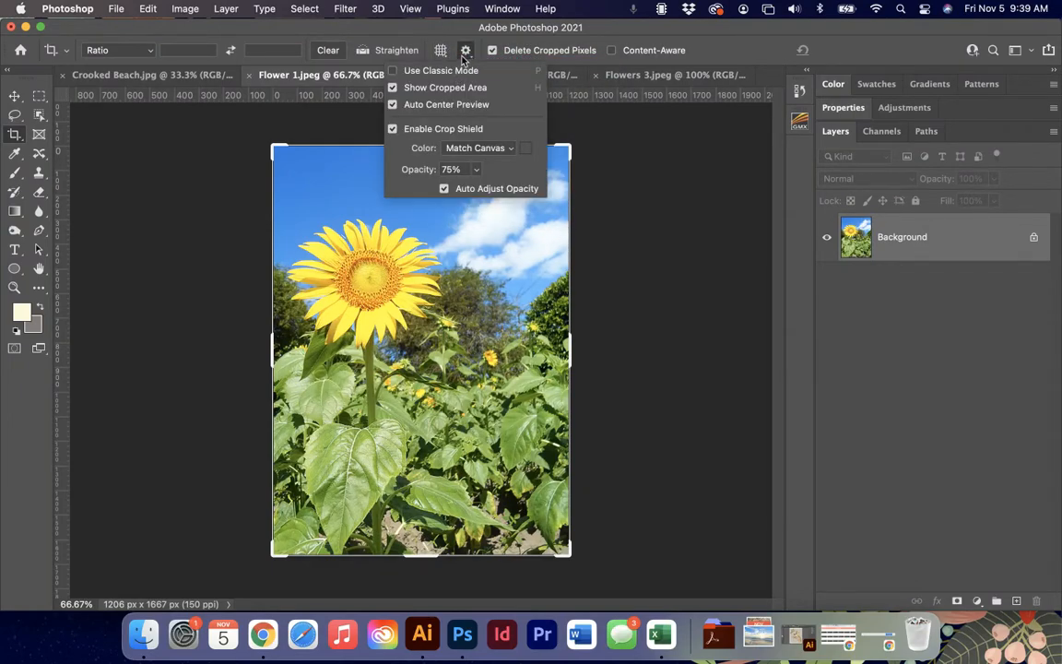
left_click(442, 52)
left_click(443, 54)
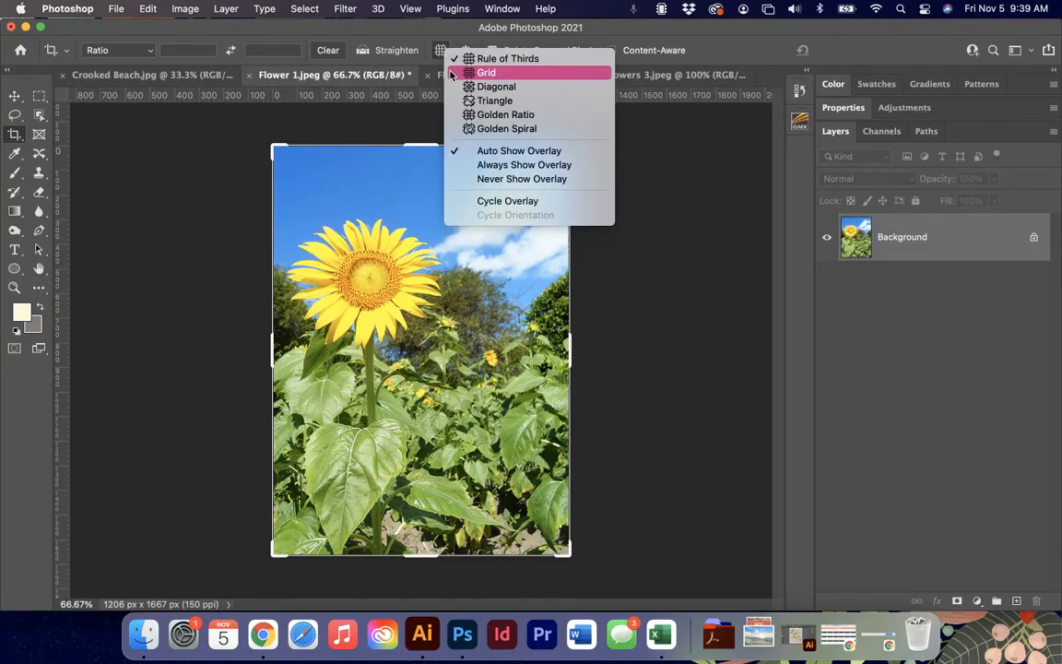
left_click(492, 165)
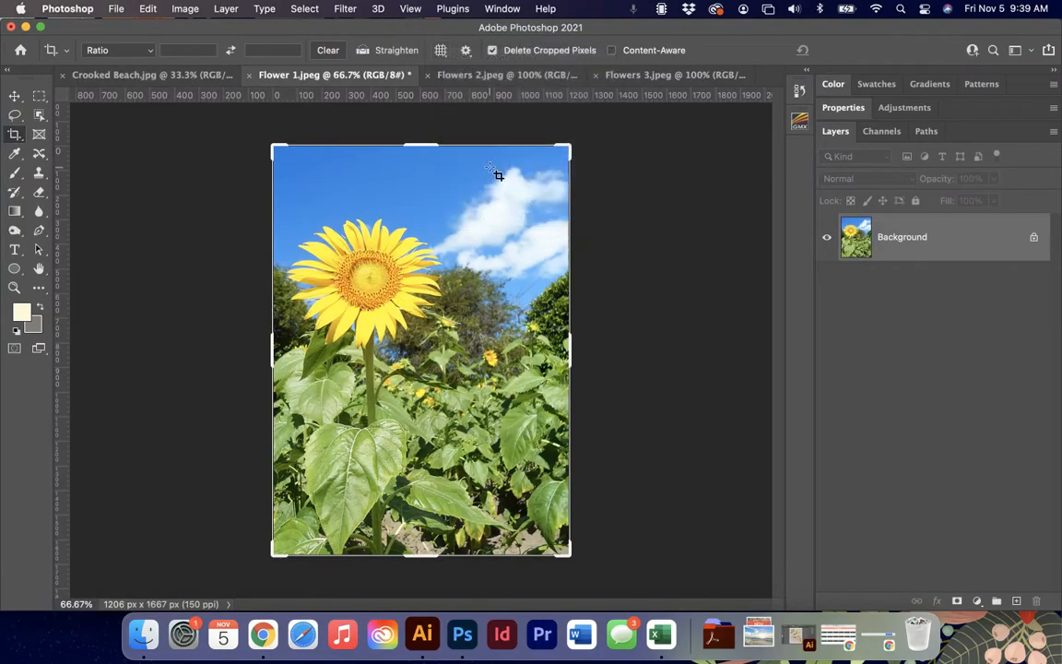
mouse_move(274, 146)
left_mouse_down()
mouse_move(292, 178)
mouse_move(282, 152)
left_mouse_up()
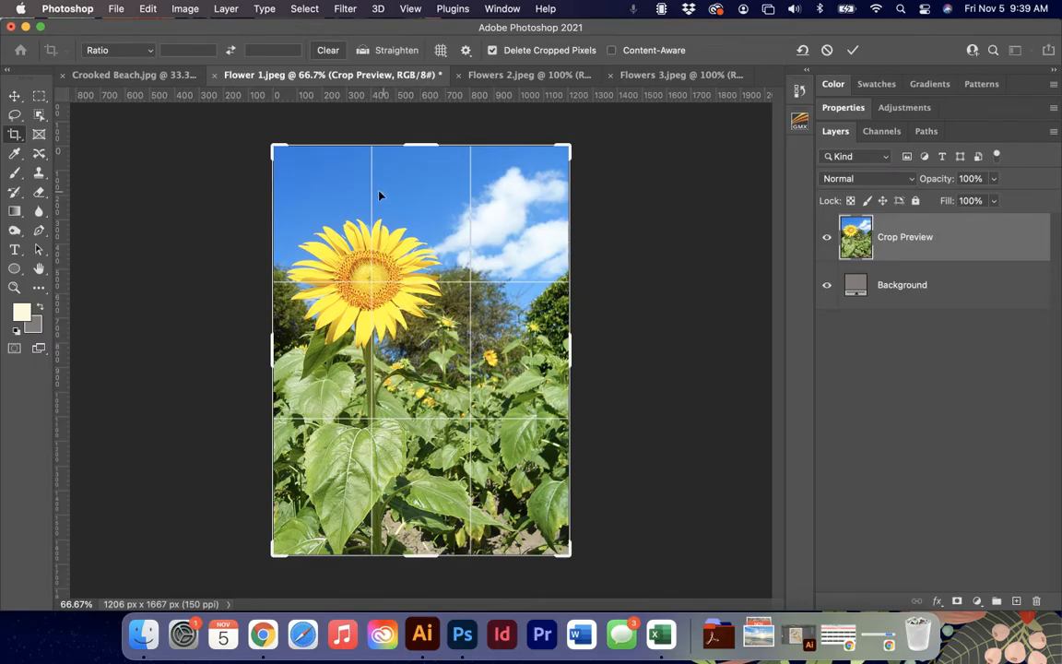
Try the Grid, Triangle and Golden Ratio crop overlays on the sunflower photo, and return to Rule of Thirds.
left_click(440, 50)
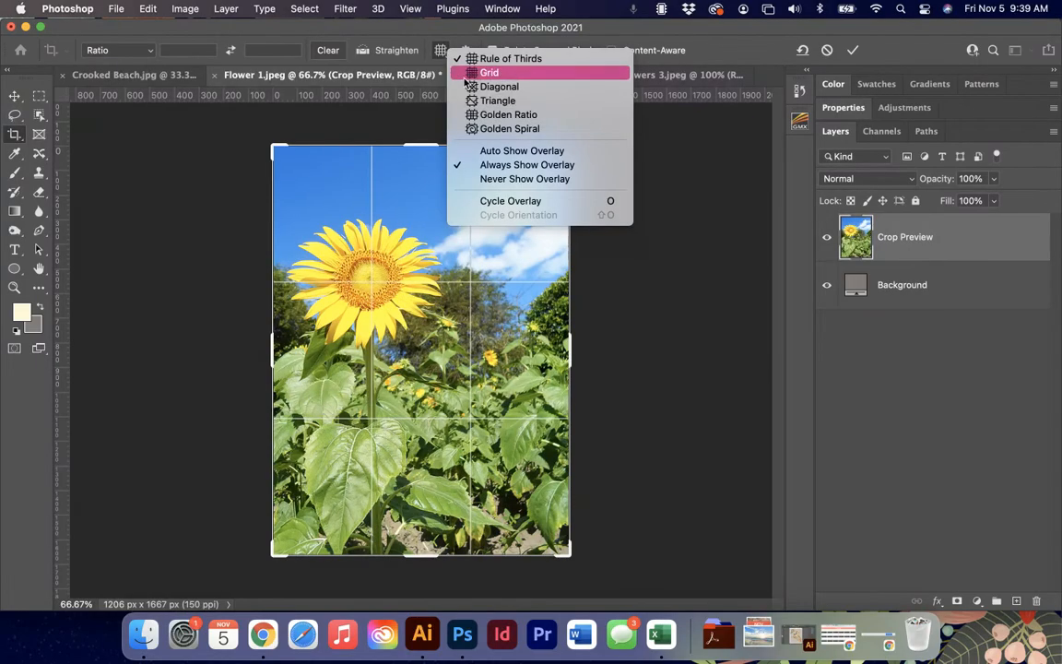
left_click(470, 72)
left_click(440, 50)
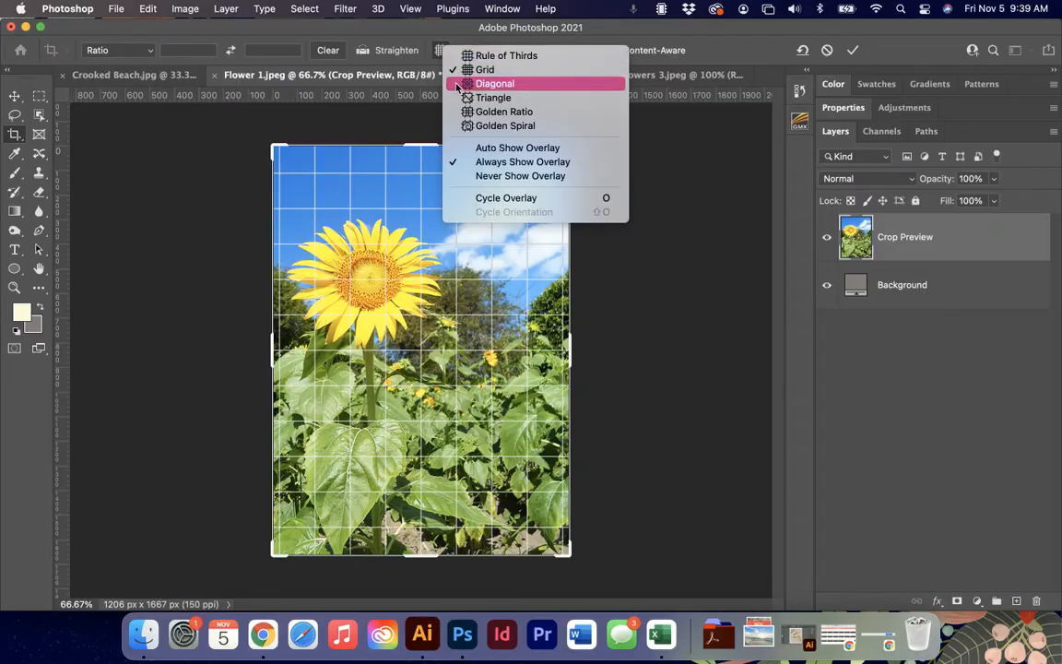
left_click(460, 95)
left_click(441, 50)
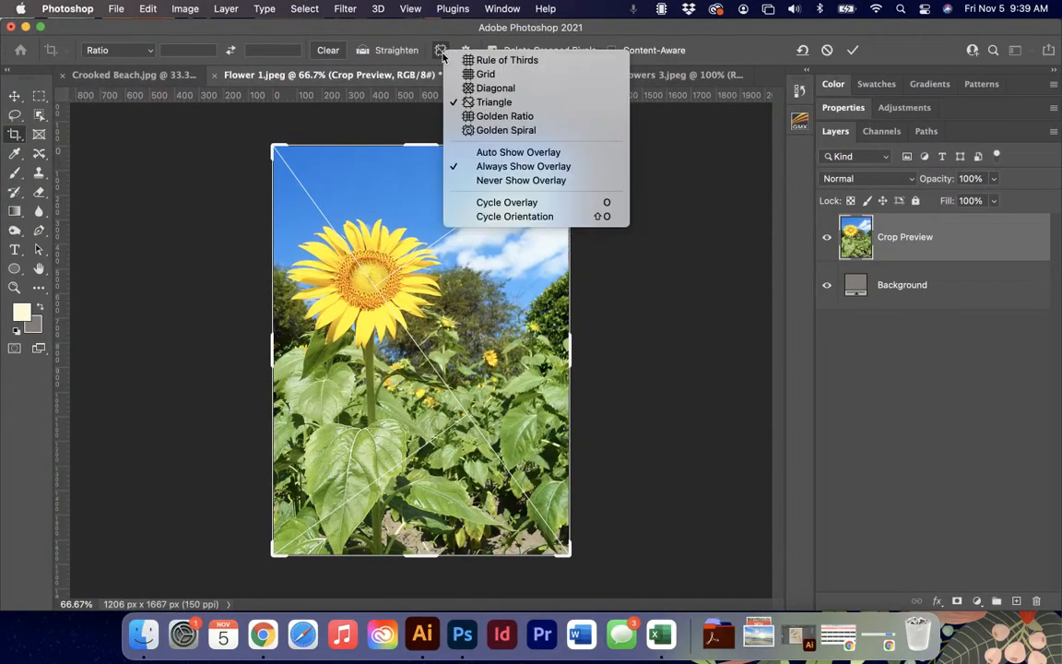
left_click(488, 116)
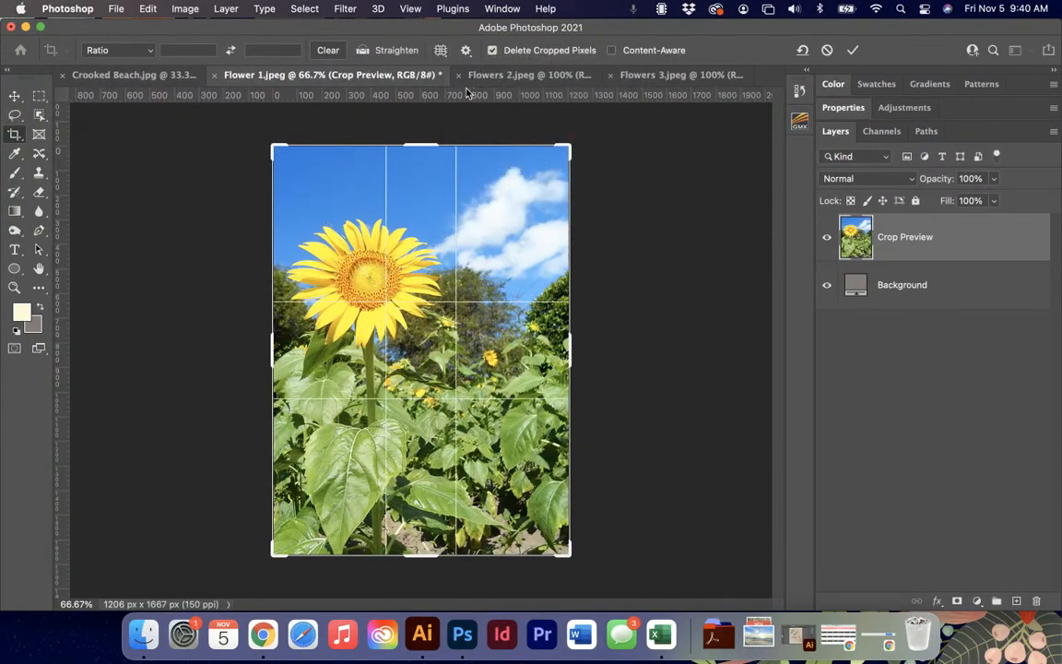
left_click(441, 50)
left_click(458, 62)
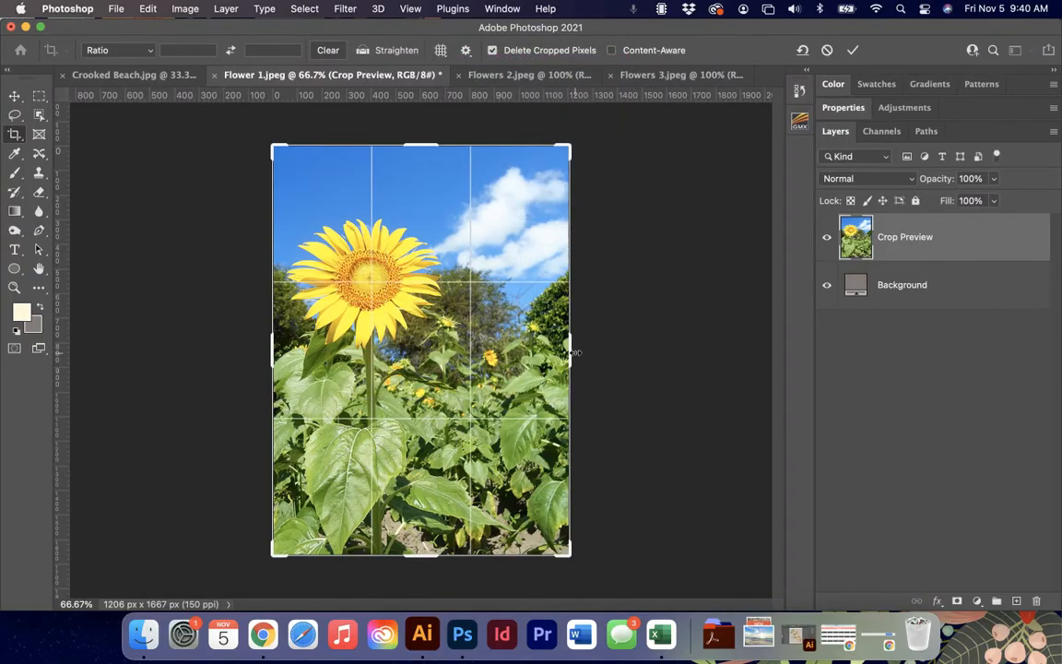
Crop the sunflower photo to about 1115 × 1392 px, placing the flower's centre on the upper-left rule-of-thirds intersection.
left_click_drag(572, 351, 567, 352)
left_click_drag(422, 556, 406, 529)
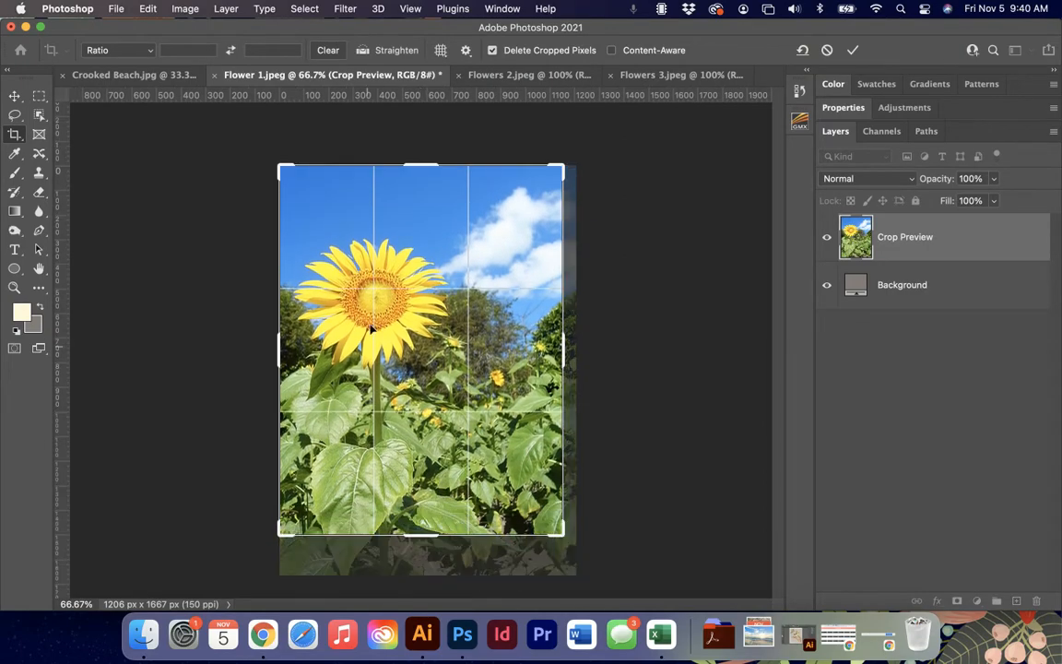
left_click_drag(431, 169, 432, 175)
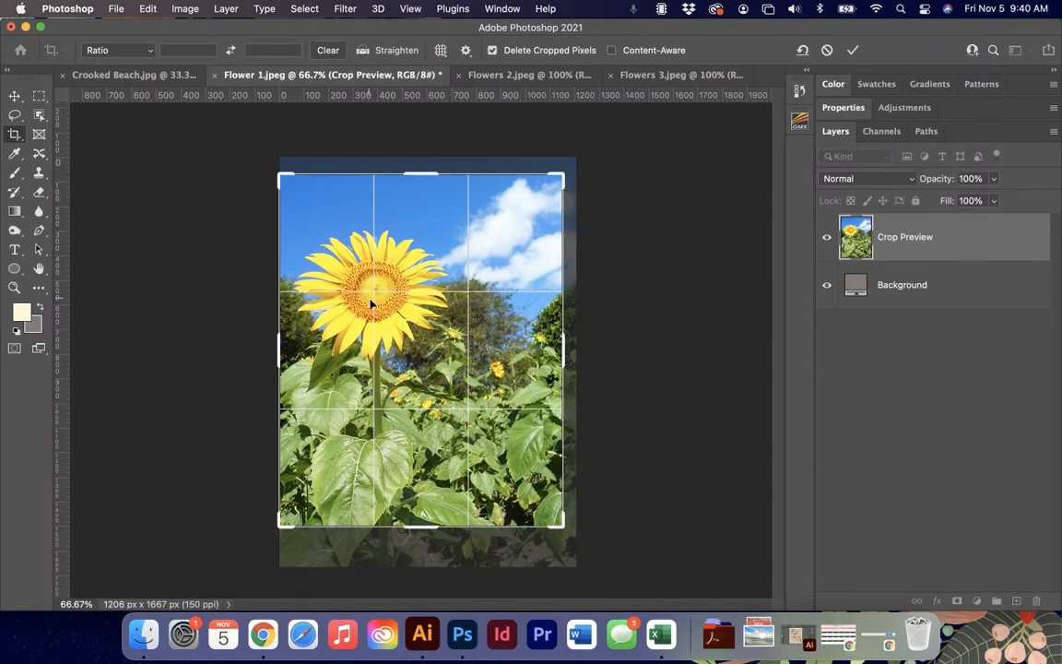
left_click_drag(431, 527, 432, 522)
left_click_drag(285, 343, 285, 343)
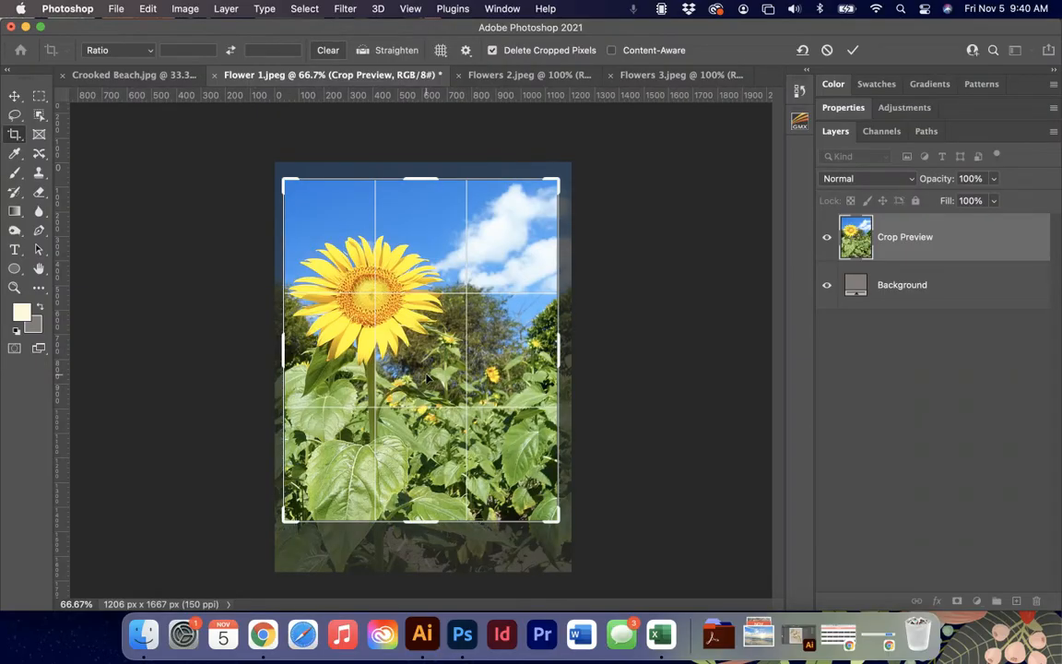
left_click(853, 50)
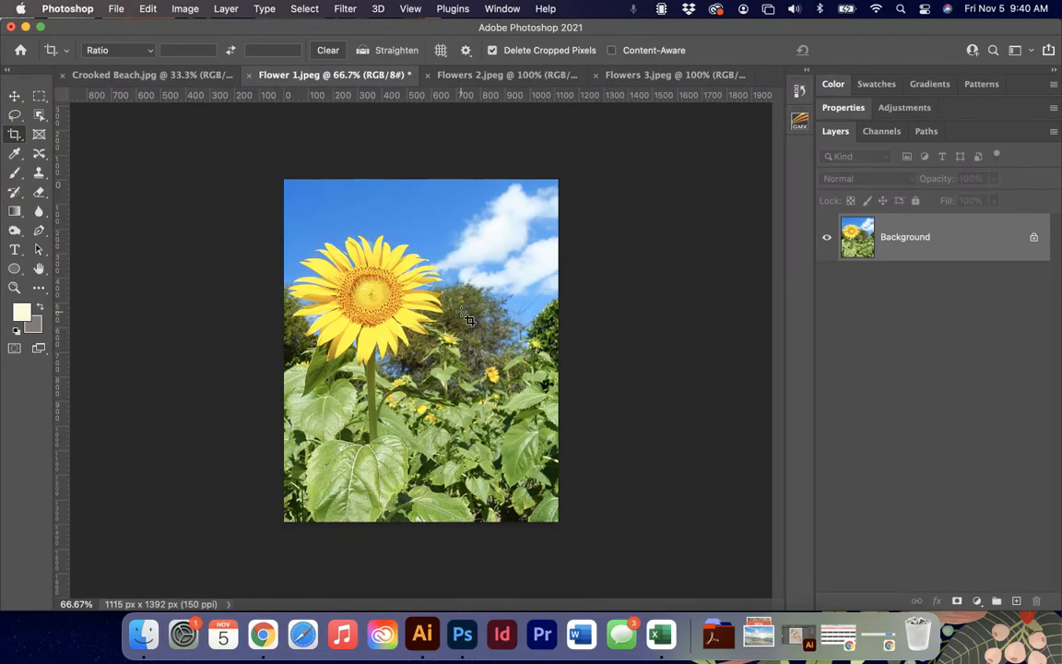
Resample Flowers 2.jpeg to a width of 20 inches with its proportions constrained, and return to the Crop tool.
left_click(452, 75)
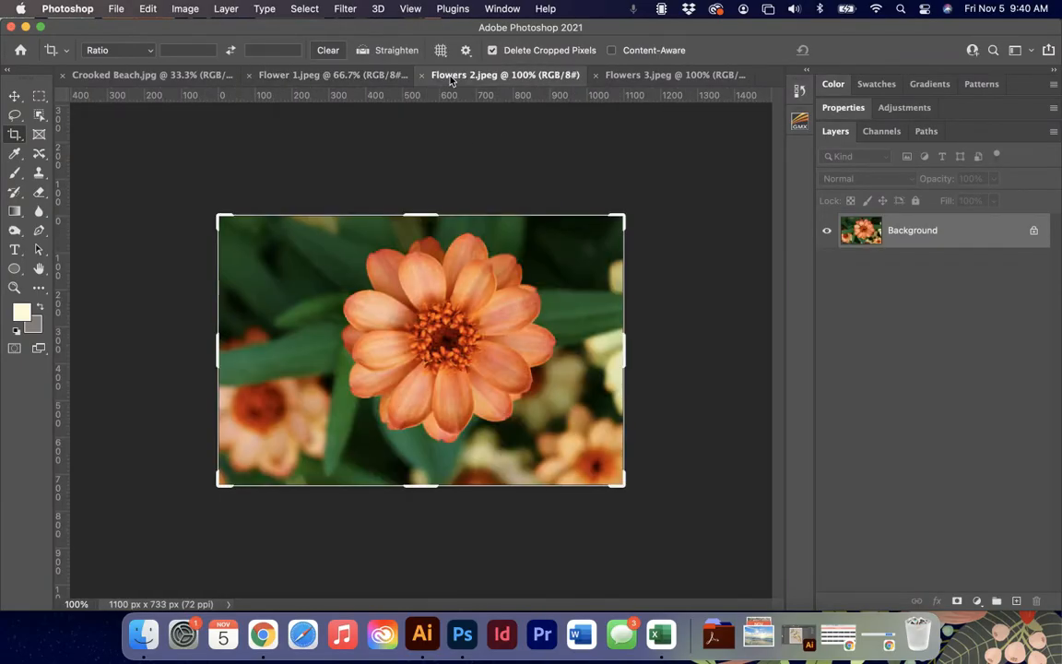
left_click(198, 9)
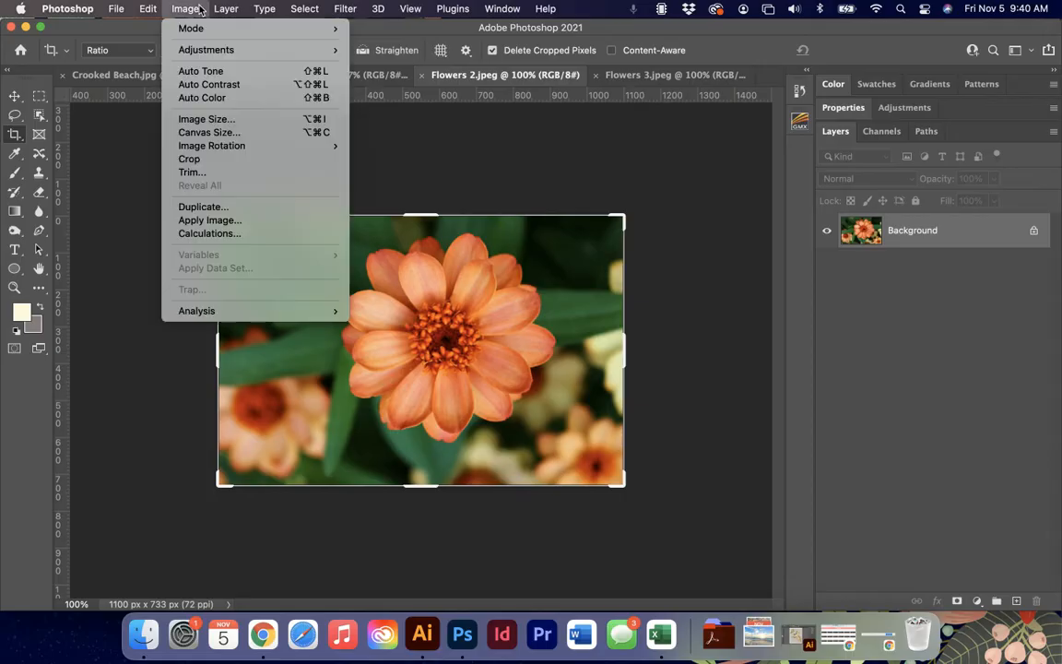
left_click(387, 355)
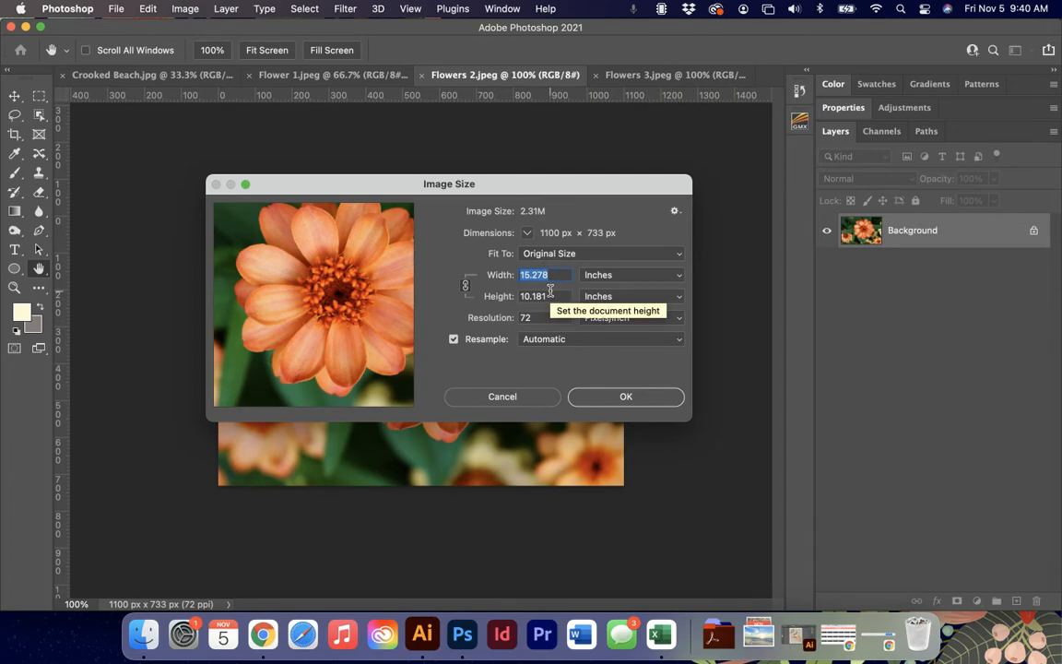
type("25")
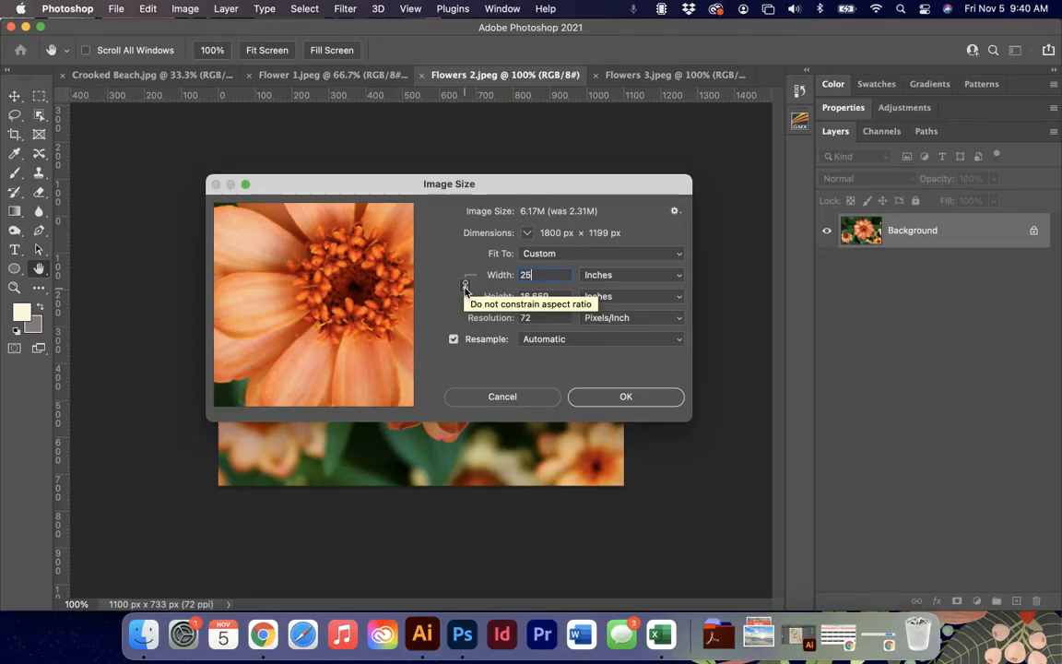
double_click(536, 274)
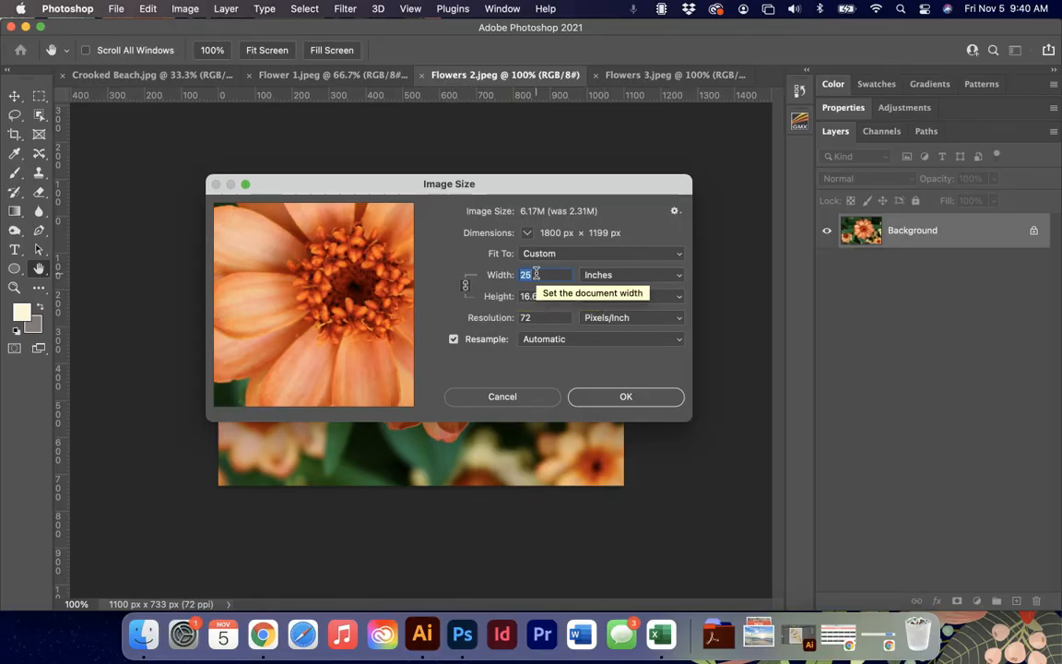
type("20")
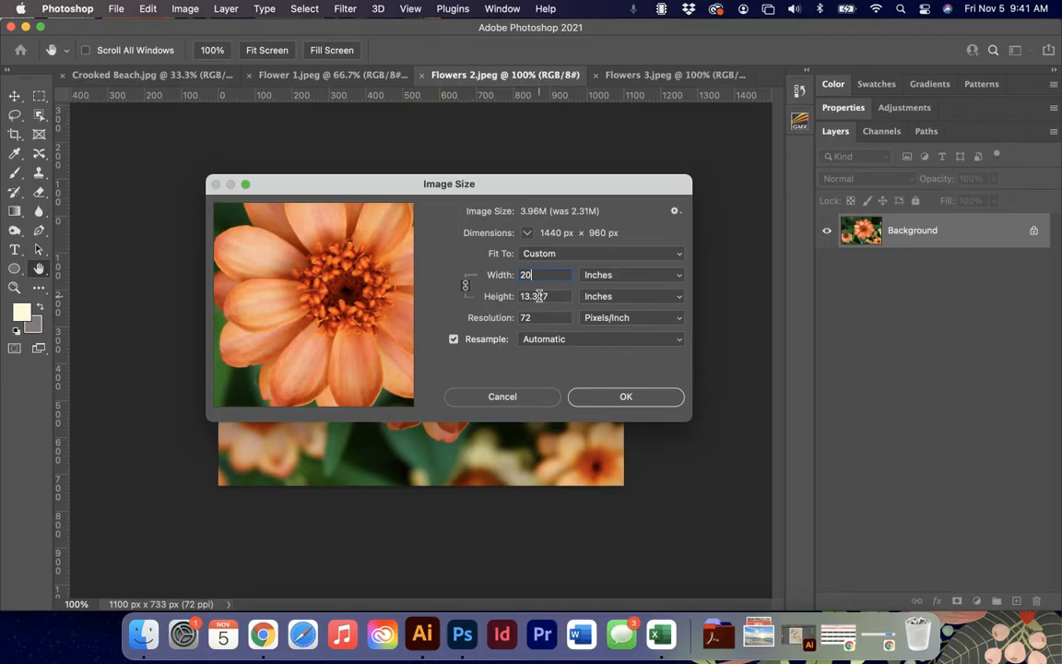
left_click(653, 398)
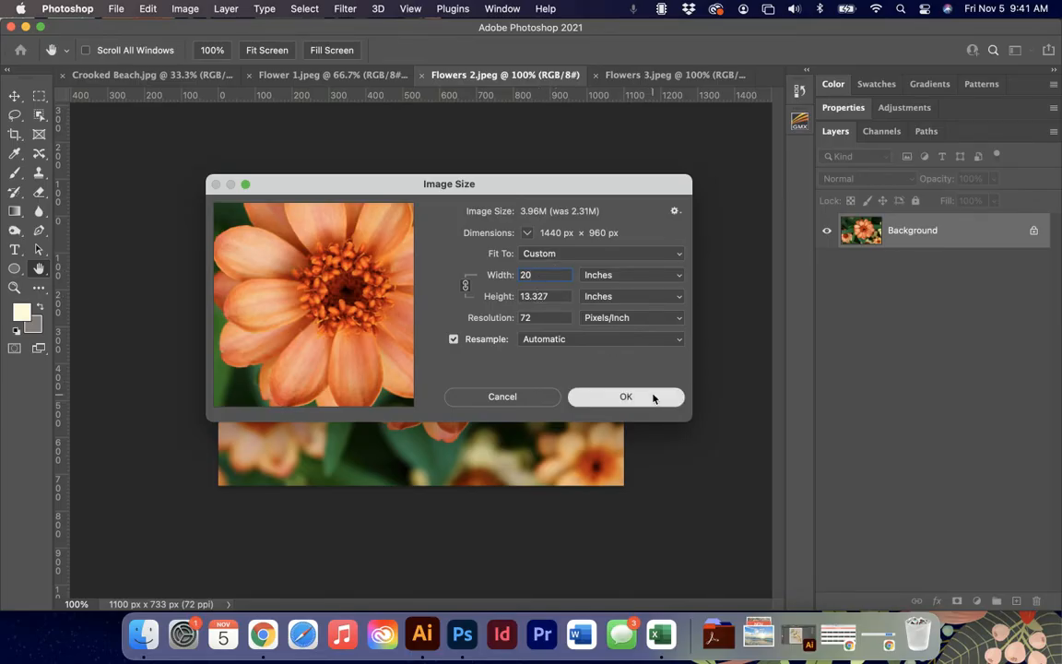
key("c")
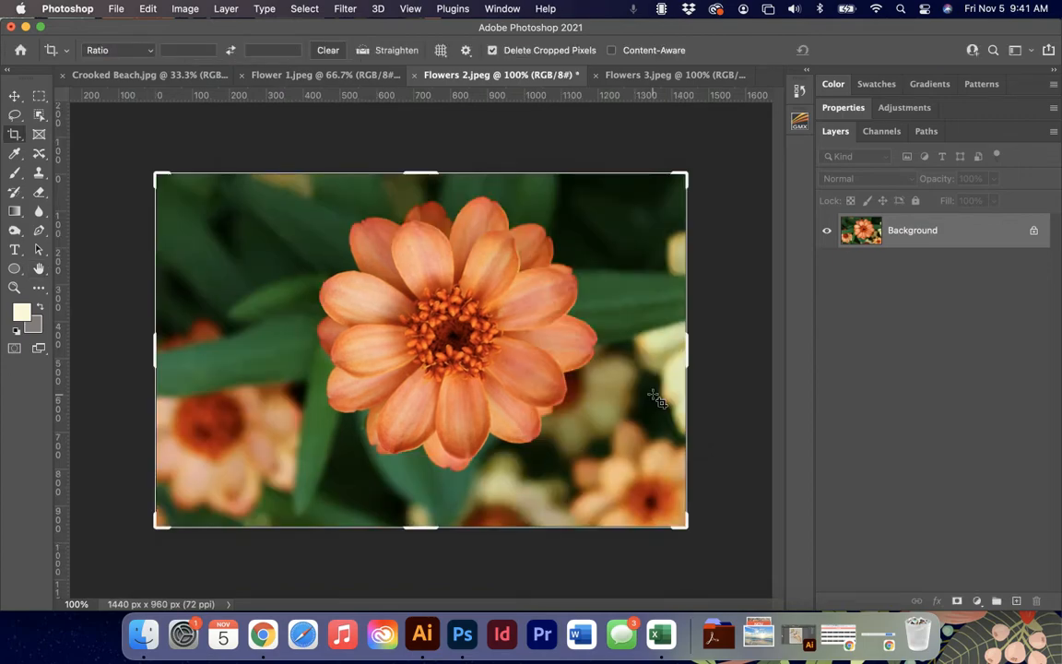
left_click(184, 8)
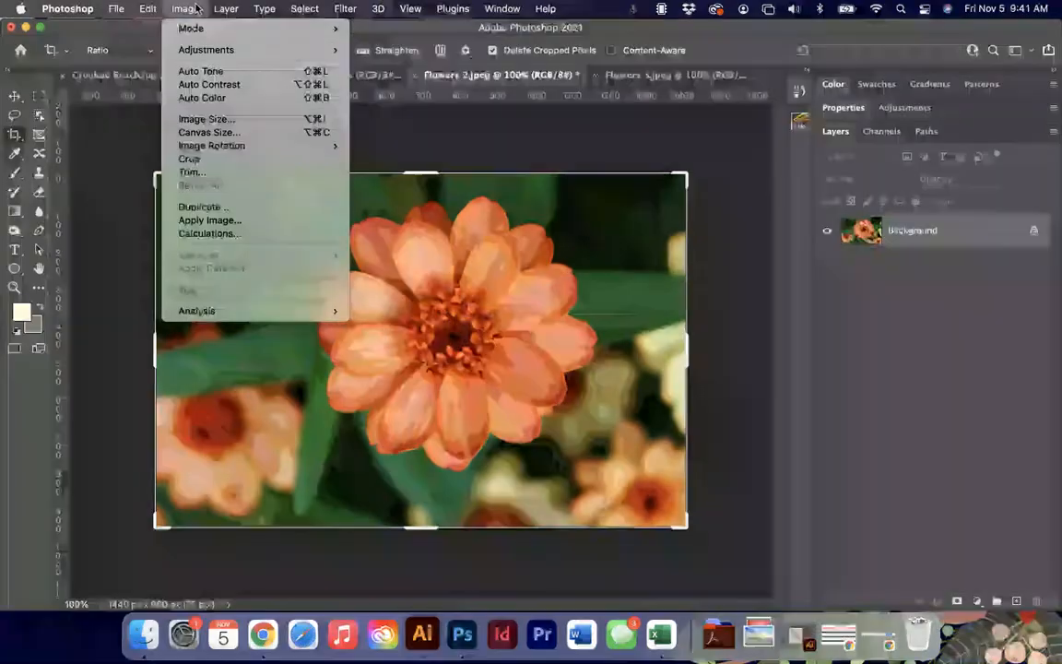
mouse_move(240, 146)
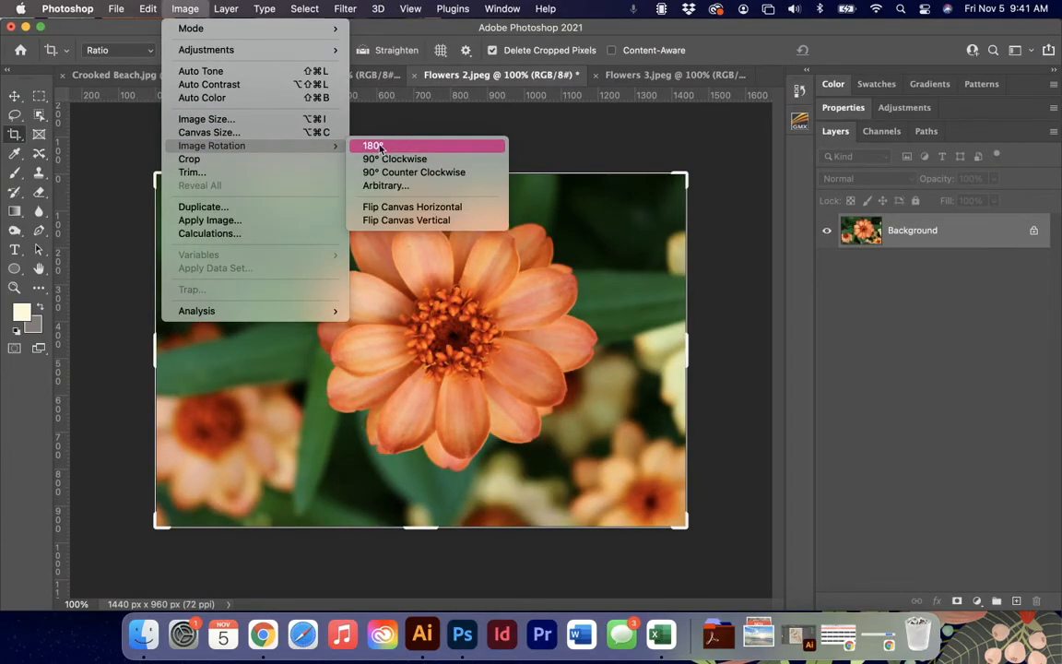
left_click(395, 188)
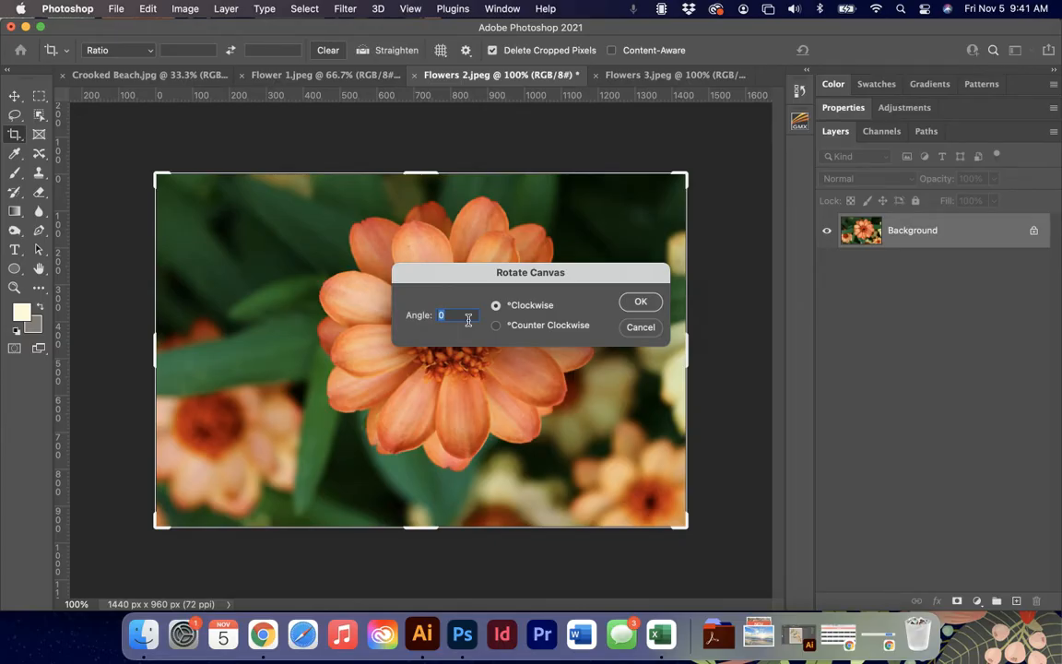
left_click(645, 329)
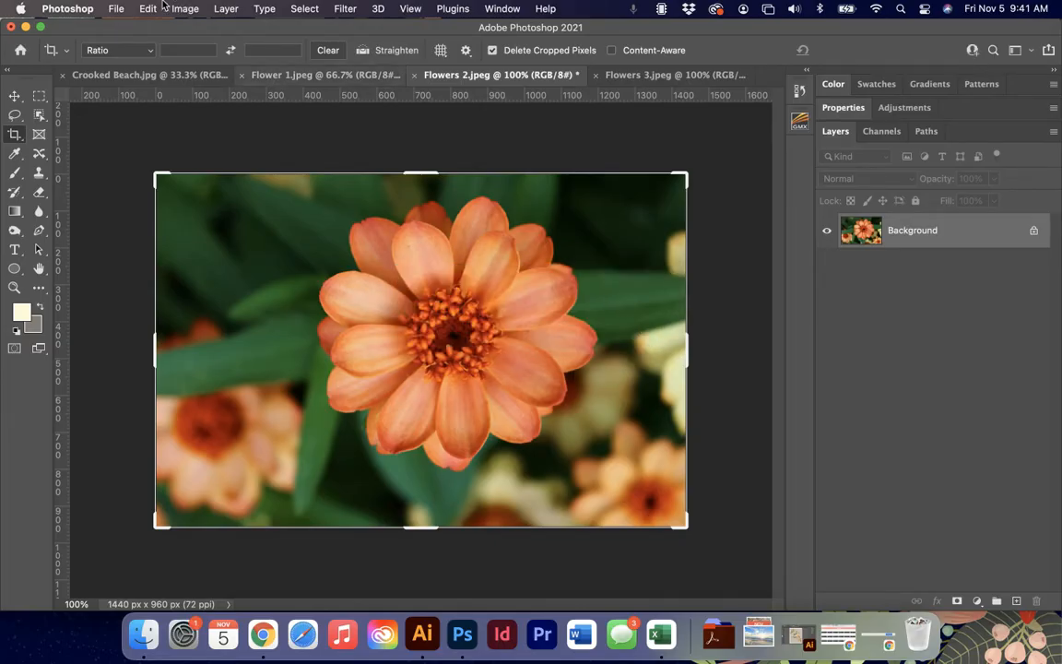
Rotate the whole orange flower image by 180°.
left_click(213, 7)
mouse_move(184, 8)
mouse_move(239, 146)
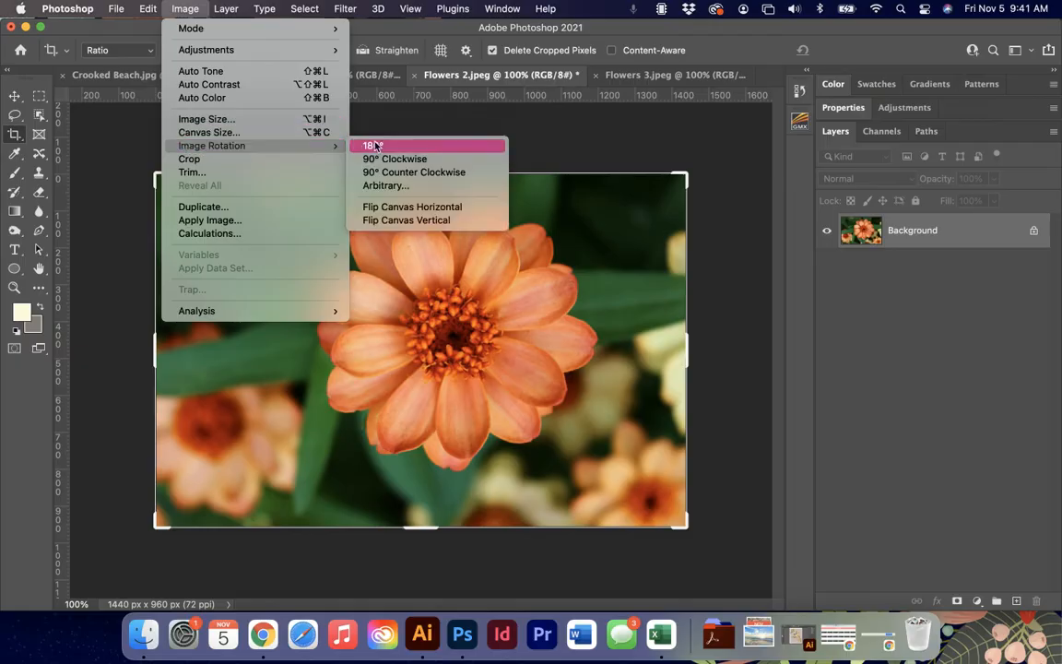
left_click(377, 146)
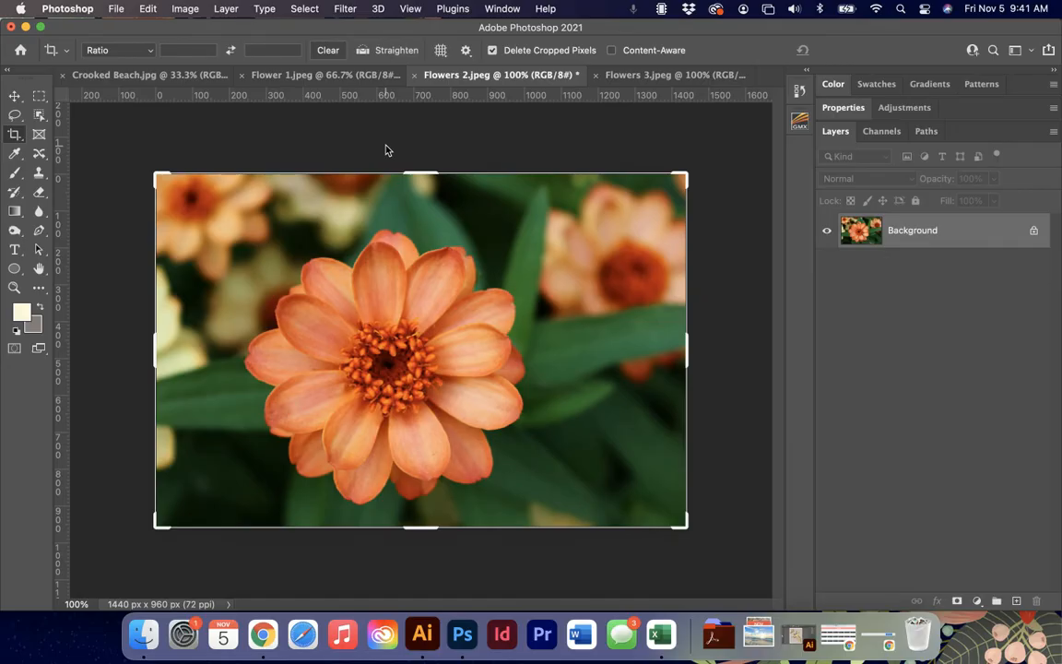
Crop the rotated flower photo to about 949 × 815 px, cutting through the main flower's left side and trimming its upper and lower margins.
left_click_drag(157, 351, 244, 362)
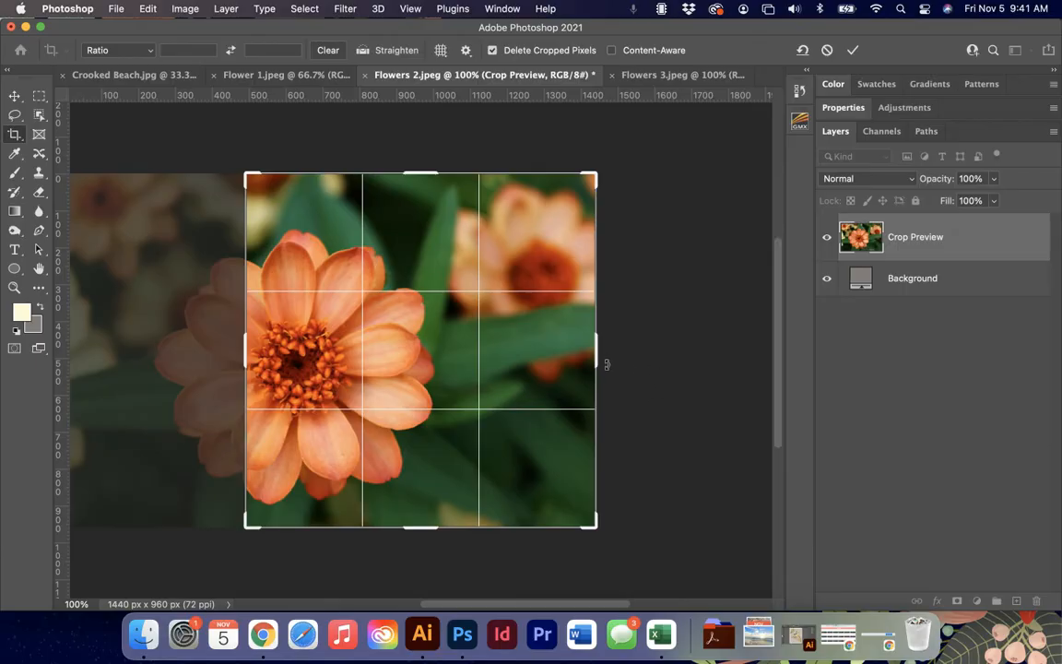
left_click_drag(385, 178, 386, 191)
mouse_move(435, 512)
left_mouse_down()
mouse_move(433, 493)
mouse_move(426, 502)
left_mouse_up()
key("Return")
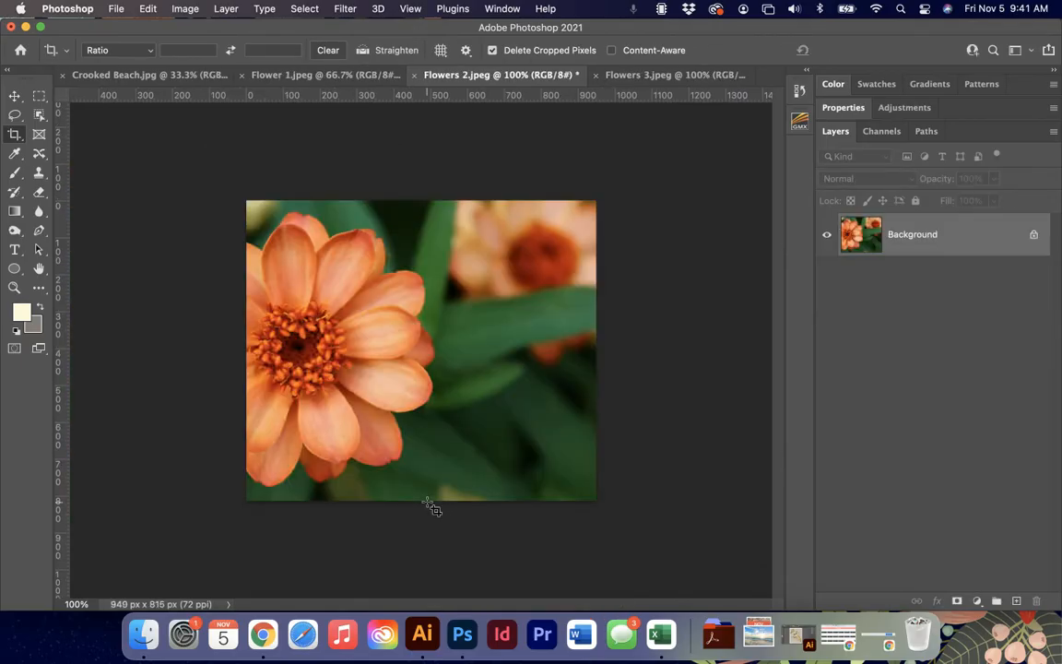
Resample Flowers 3.jpeg to a width of 2 inches with its proportions constrained, and return to the Crop tool.
left_click(625, 74)
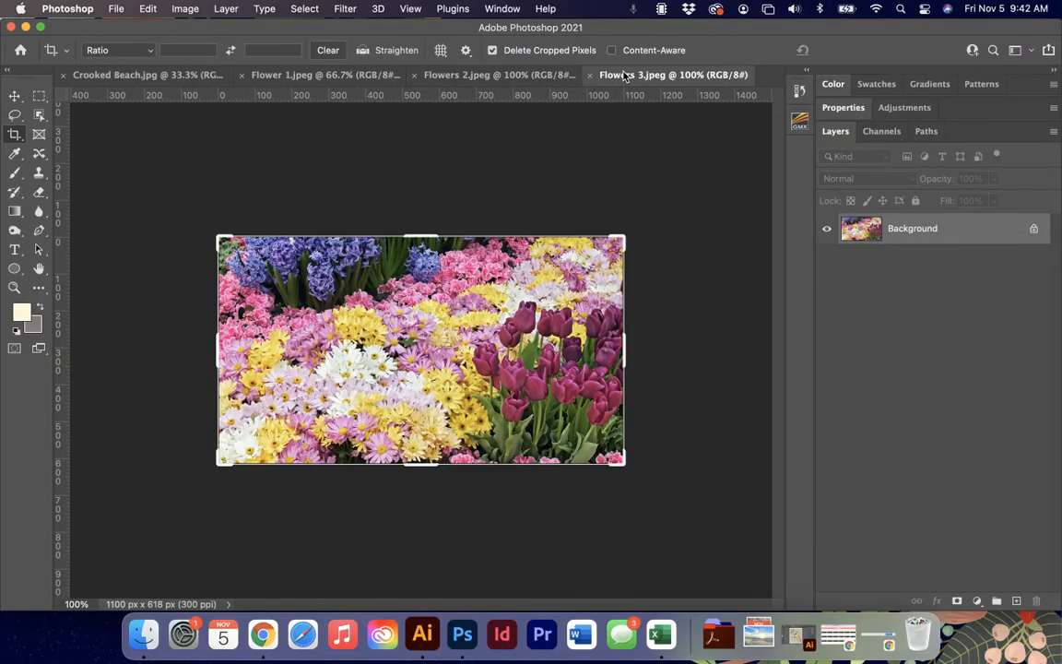
left_click(184, 9)
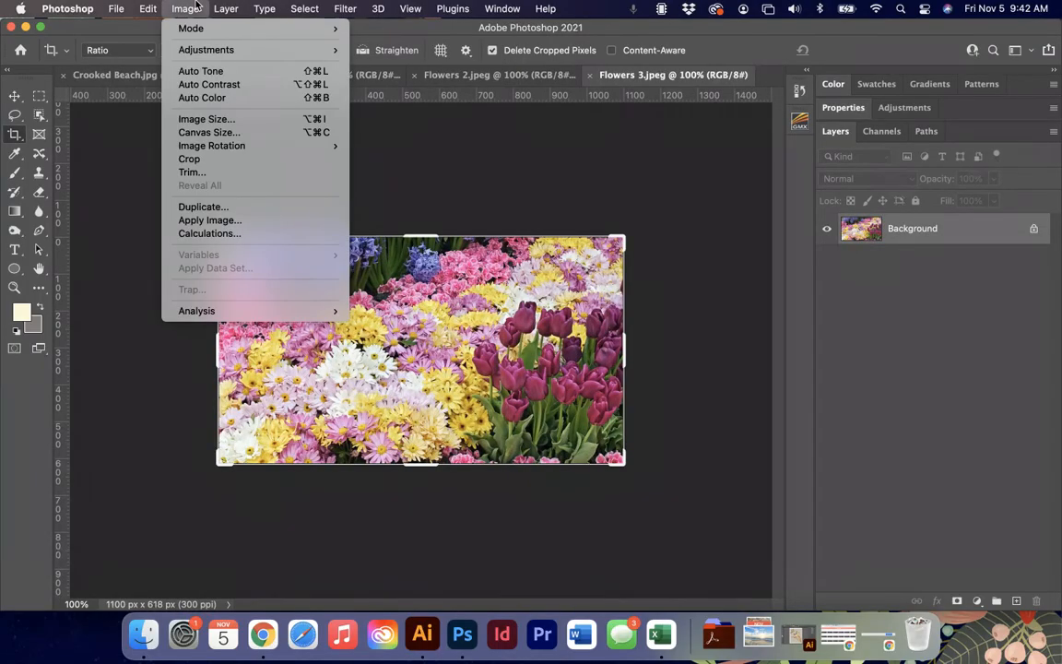
left_click(224, 119)
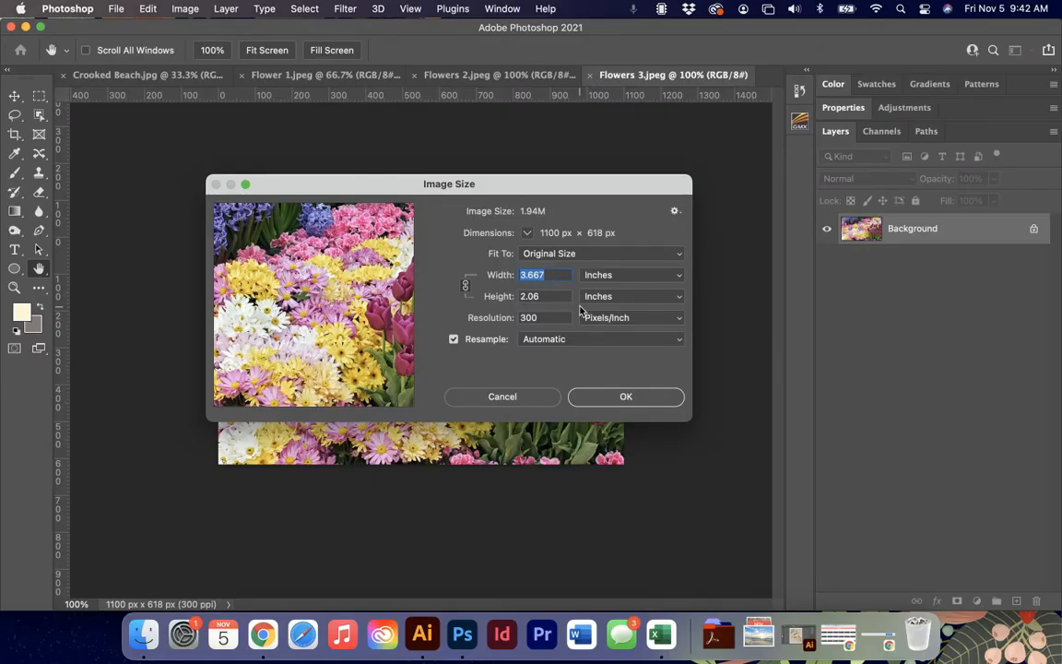
type("2")
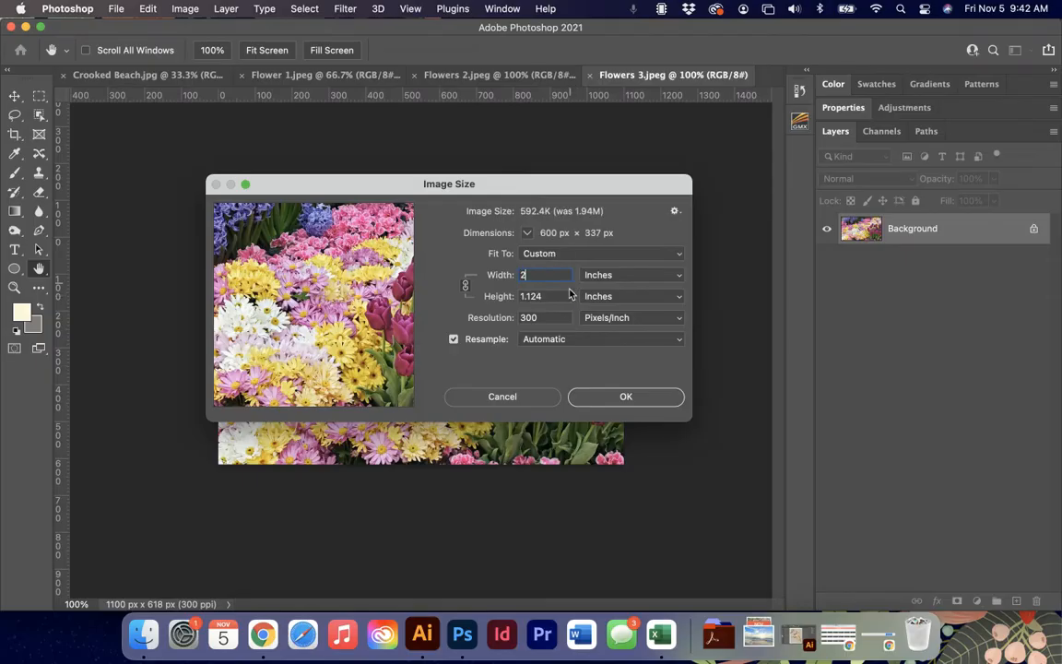
left_click(626, 397)
key("c")
Examine the quality of the resampled flower bed photo both close up and as a whole.
key("super+equal")
key("super+equal")
key("super+equal")
key("super+equal")
key("super+equal")
key("super+equal")
key("super+minus")
key("super+minus")
key("super+minus")
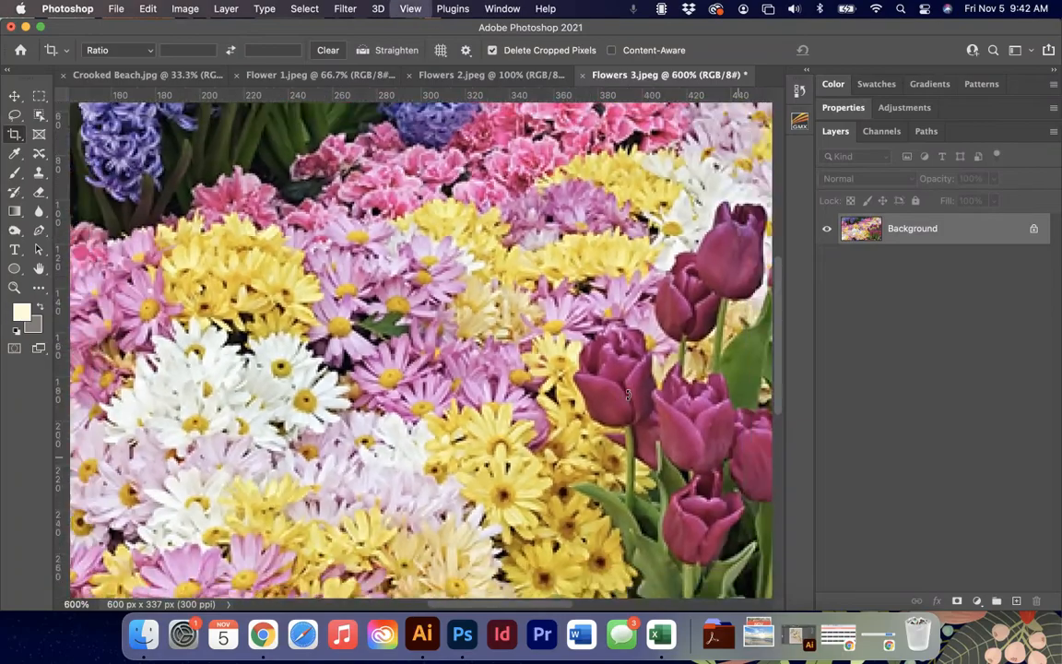
key("super+minus")
key("super+minus")
key("super+minus")
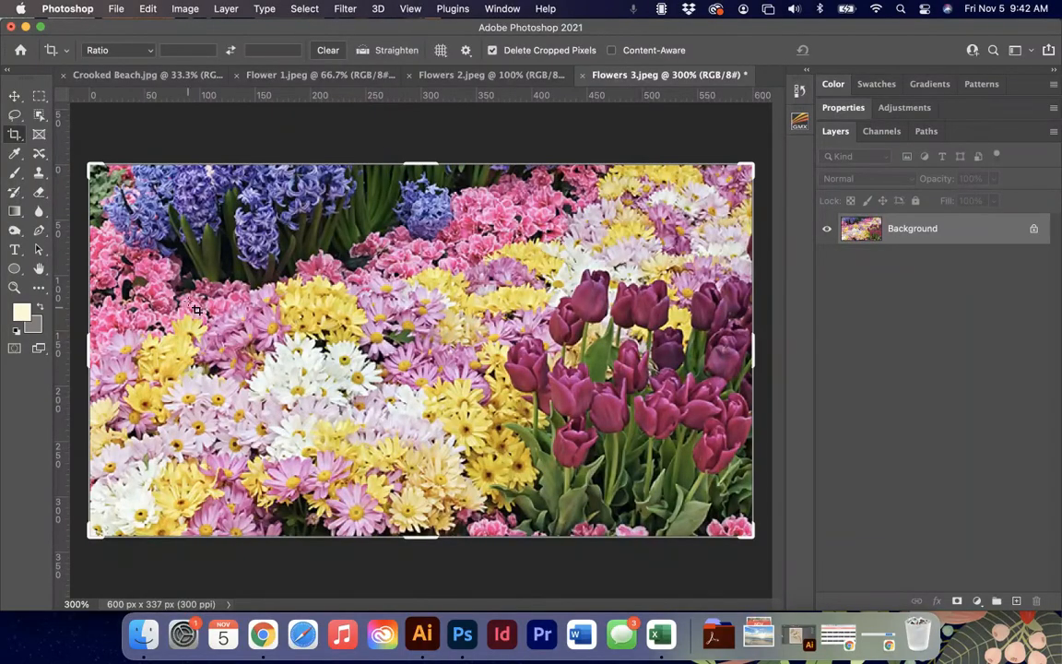
Crop the flower bed photo to the daisies at about 330 × 224 px, leaving out the hyacinths and the tulips.
mouse_move(418, 163)
left_mouse_down()
mouse_move(422, 177)
mouse_move(419, 163)
left_mouse_up()
left_click_drag(180, 302, 499, 479)
key("super+z")
key("Escape")
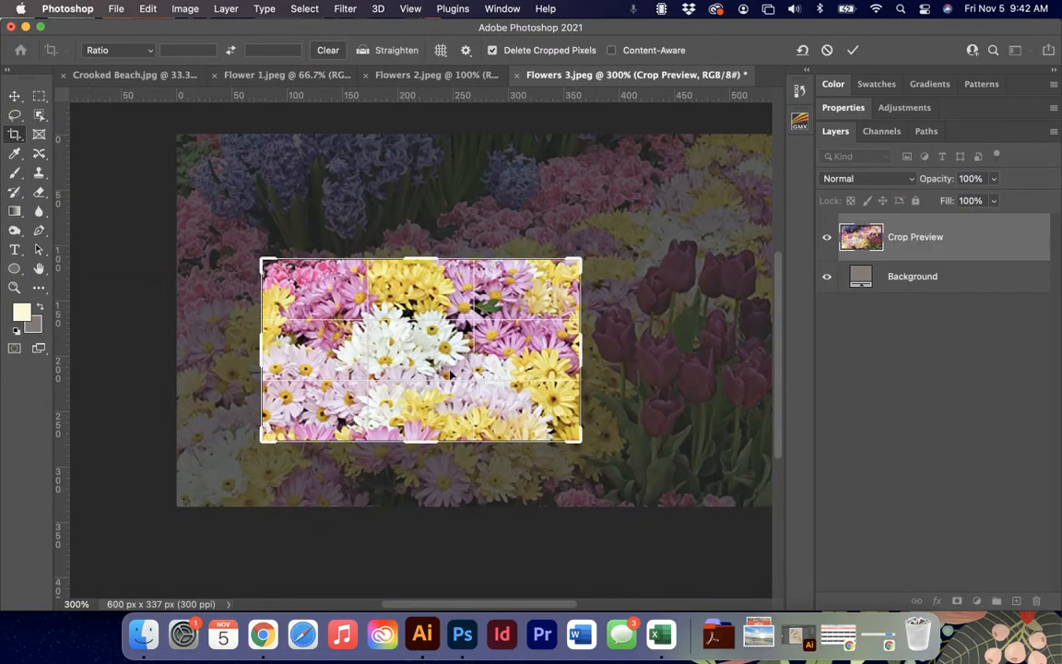
left_click_drag(261, 355, 238, 355)
left_click_drag(428, 442, 429, 475)
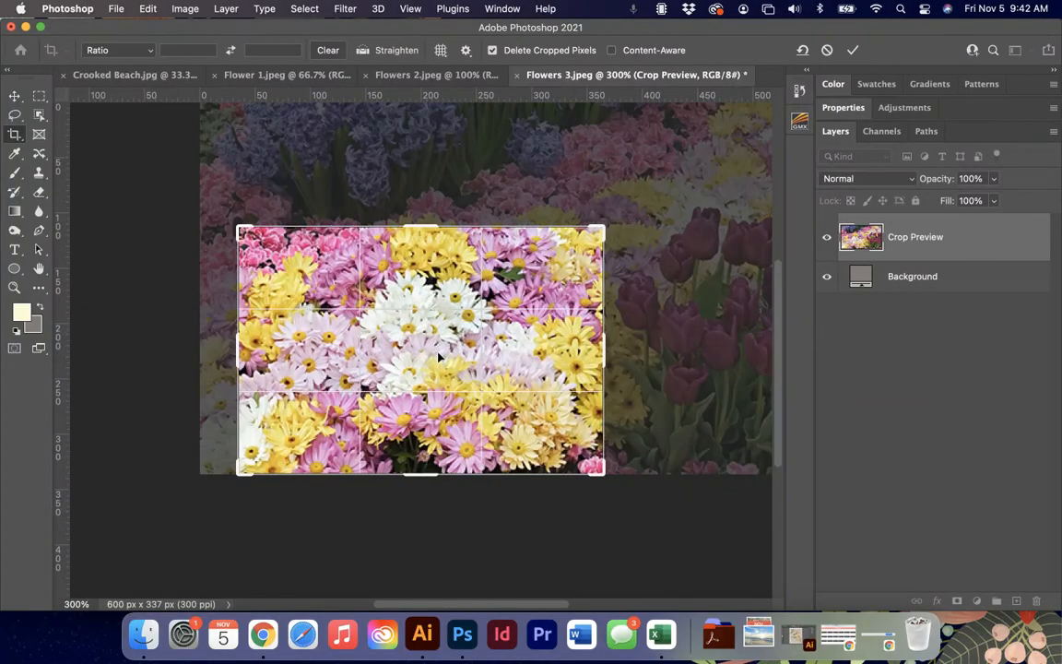
key("Return")
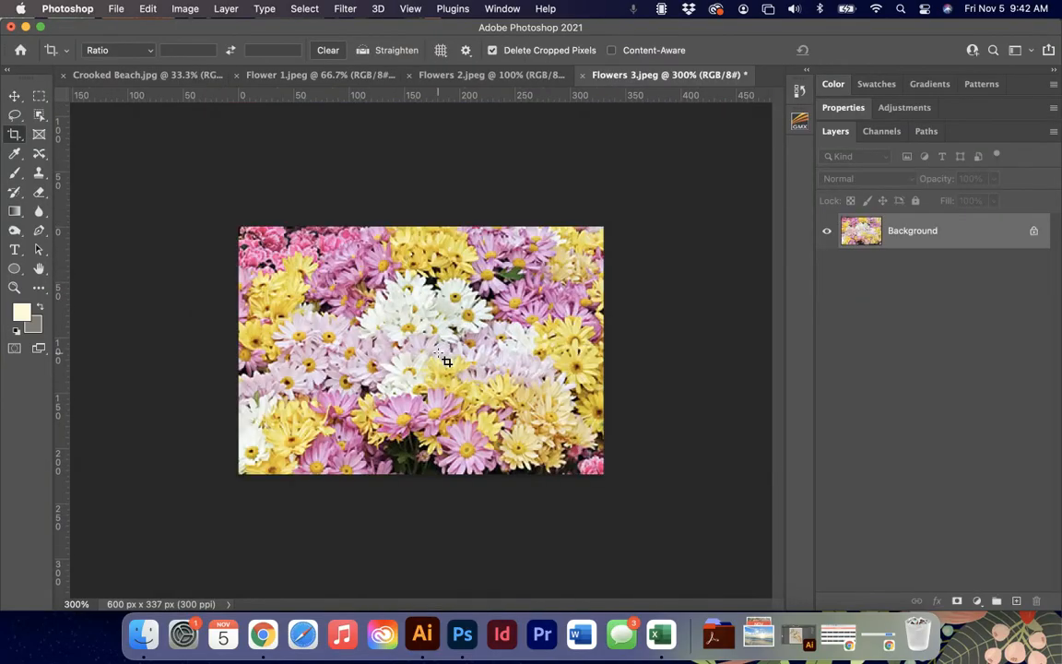
Apply Bicubic Sharper (reduction) resampling to the cropped flower bed photo at its current size and inspect its details up close.
left_click(184, 9)
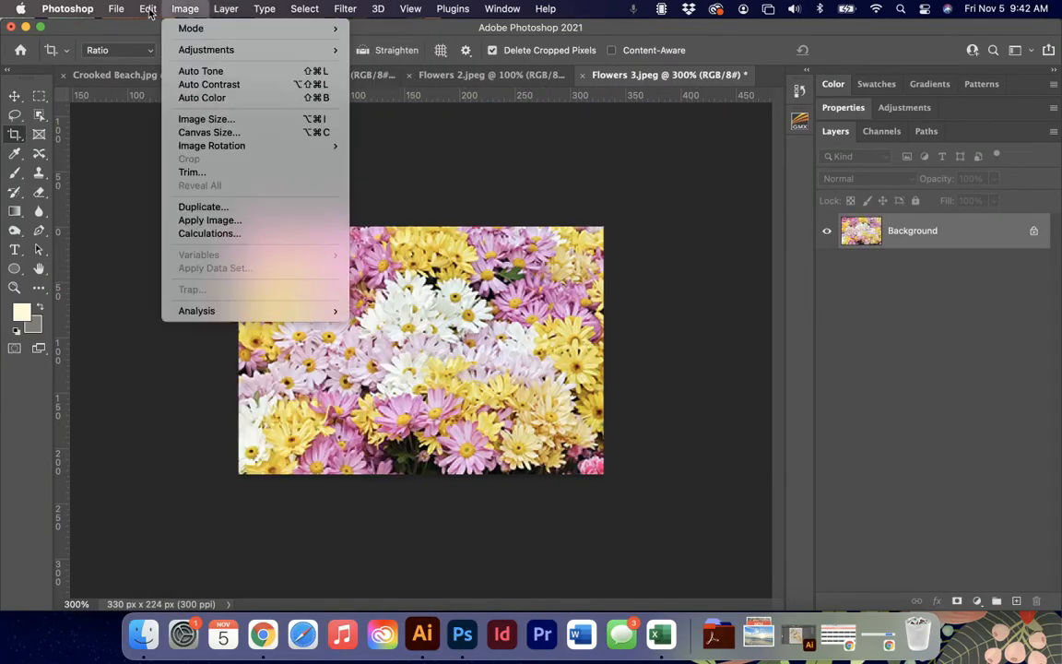
left_click(208, 124)
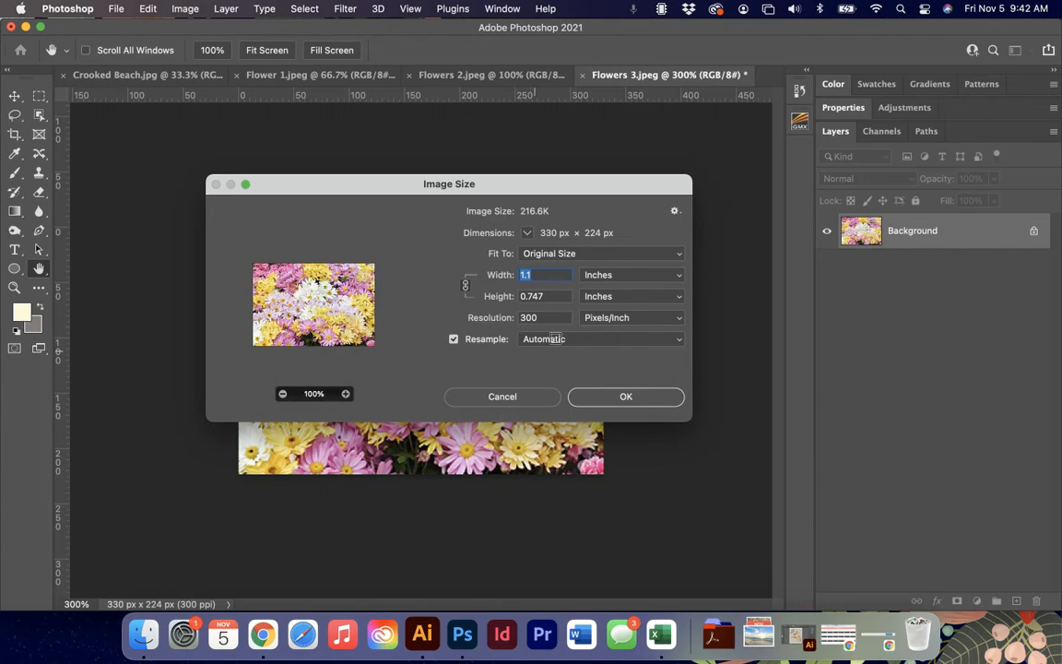
left_click(672, 341)
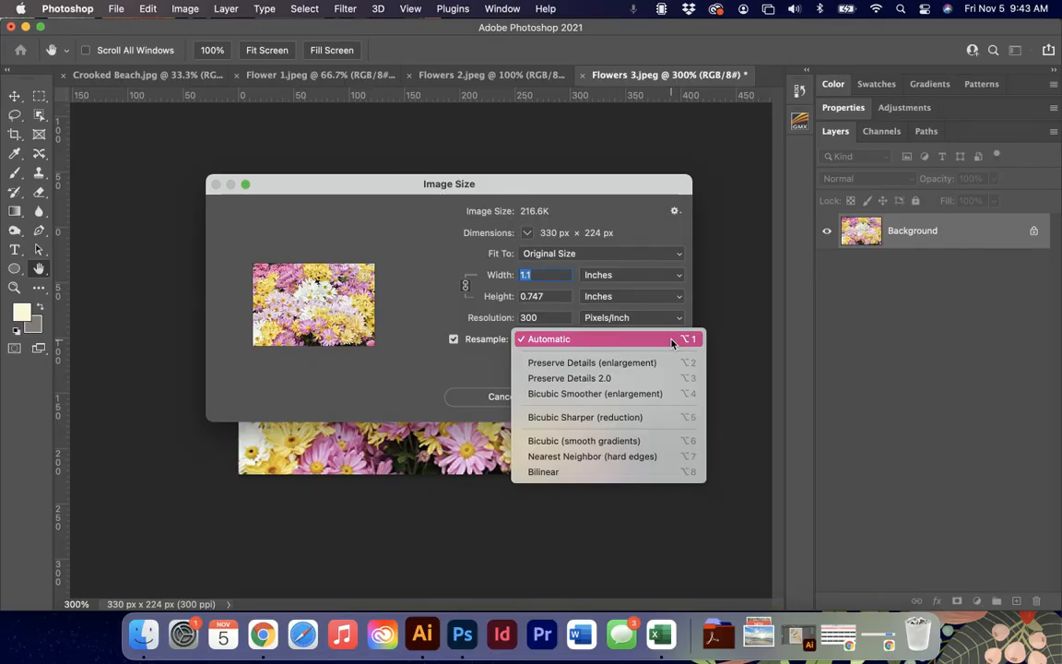
left_click(554, 421)
left_click(619, 397)
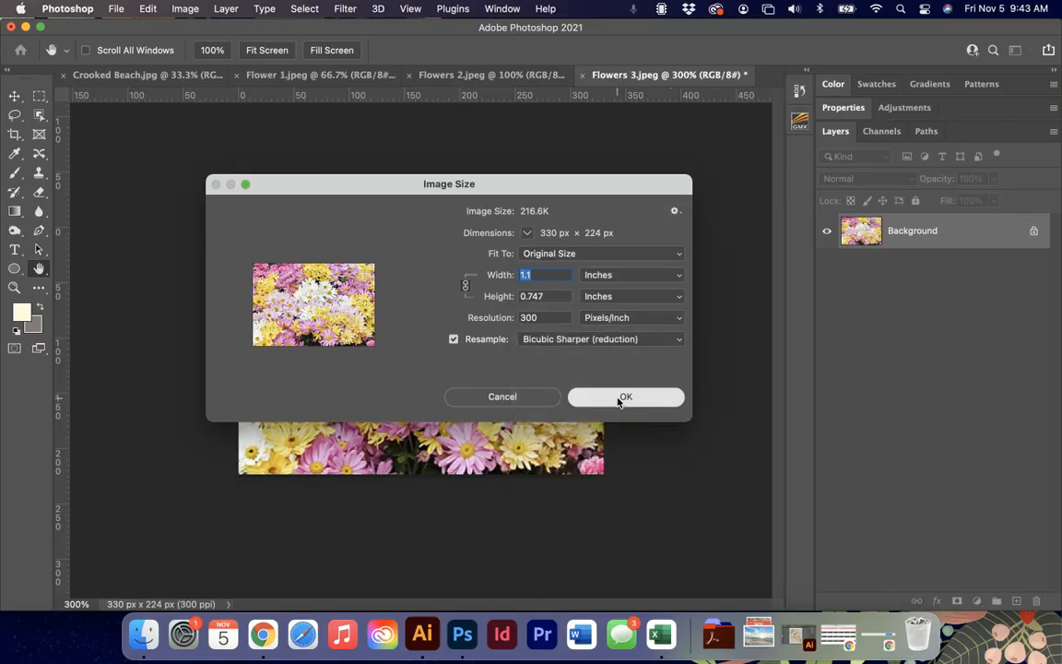
key("super+plus")
key("super+plus")
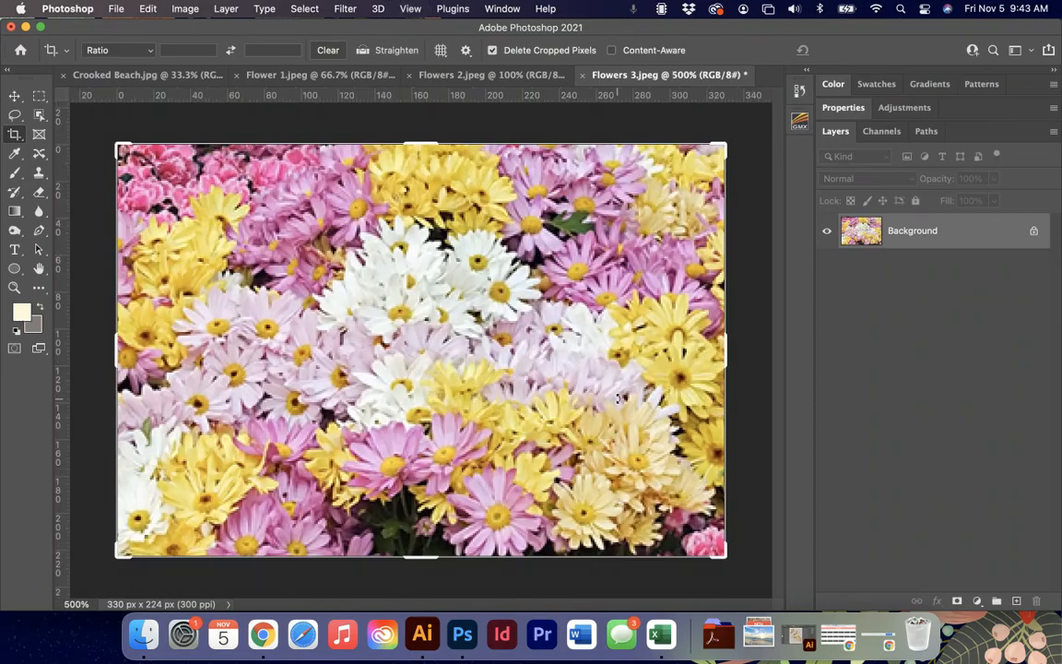
key("super+minus")
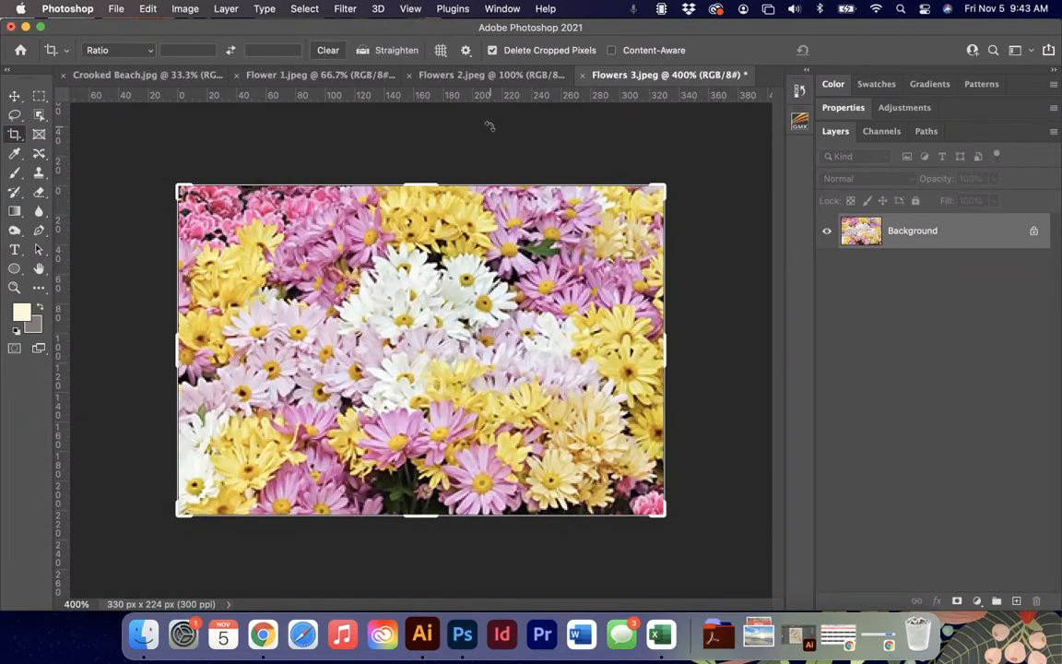
Switch to Flower 1.jpeg and apply Bicubic Sharper (reduction) resampling at its current size.
left_click(298, 79)
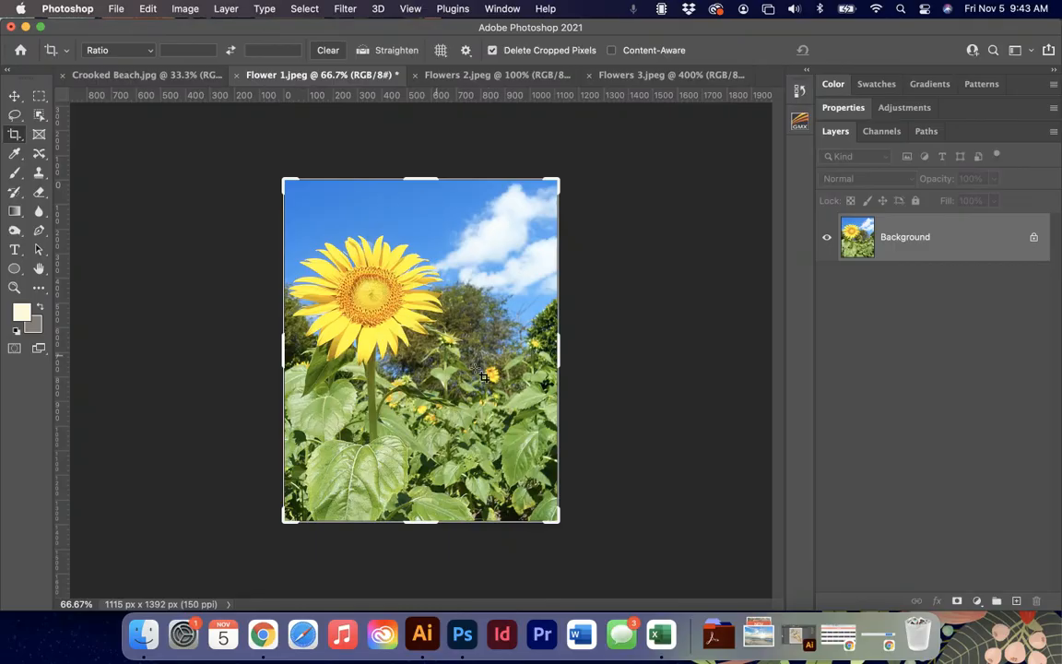
left_click(184, 9)
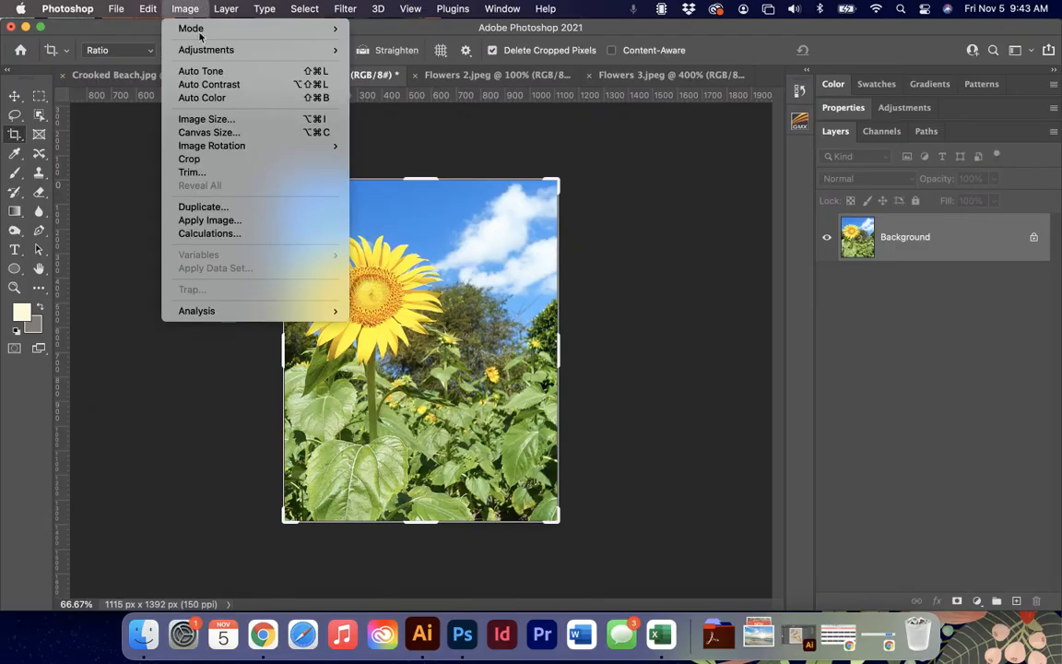
left_click(212, 121)
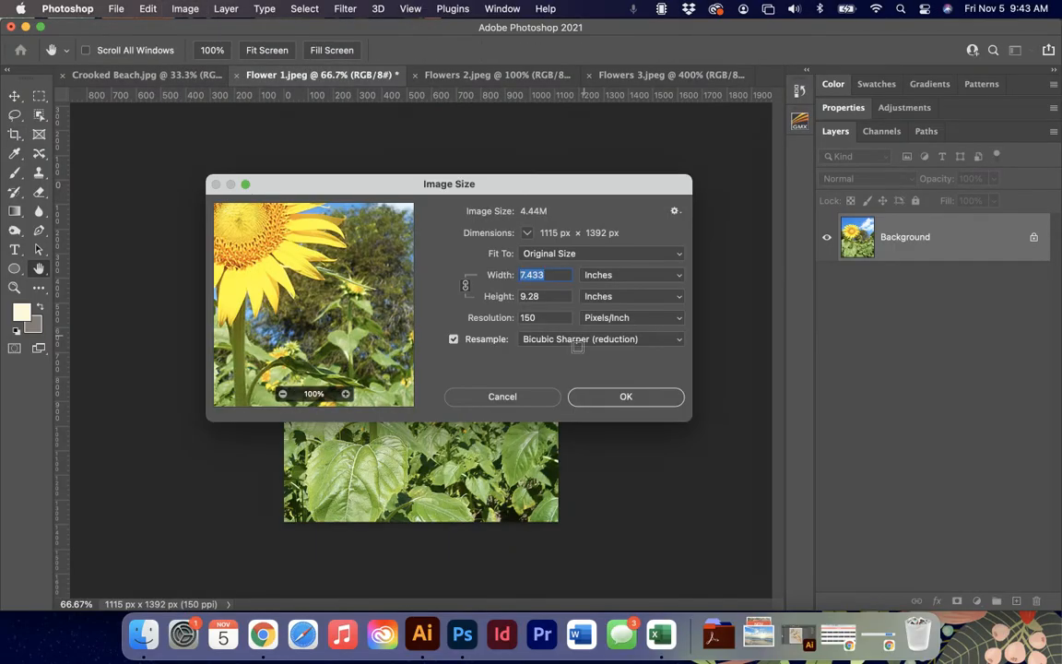
left_click(544, 339)
left_click(544, 340)
left_click(636, 397)
key("c")
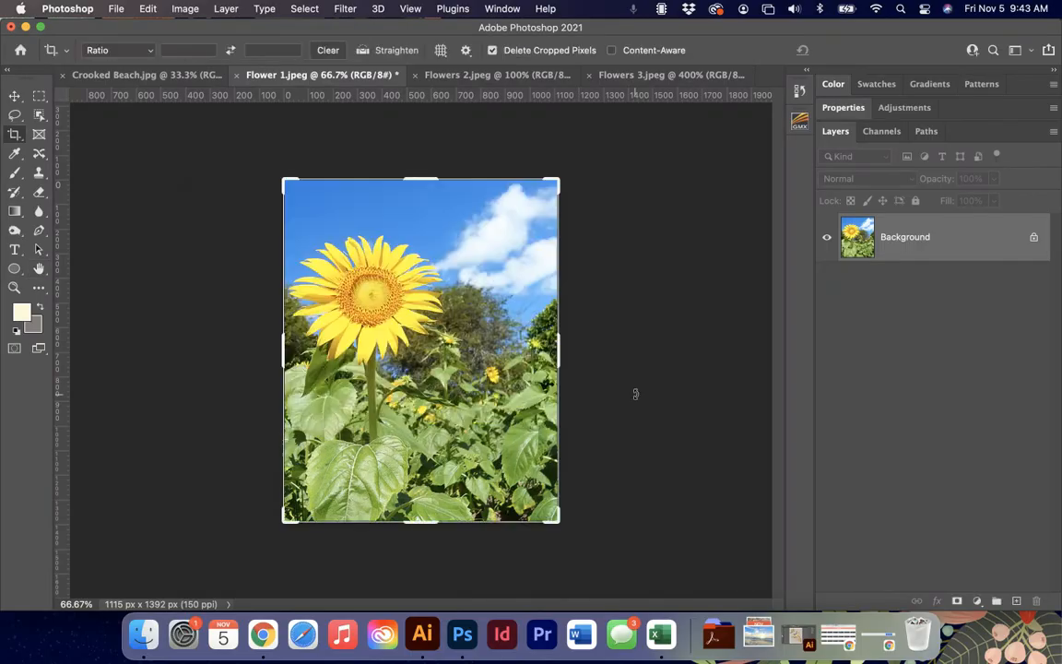
Examine the sunflower photo's quality close up and at 100%, and return to Flowers 3.jpeg for comparison.
key("super+equal")
key("super+equal")
key("super+equal")
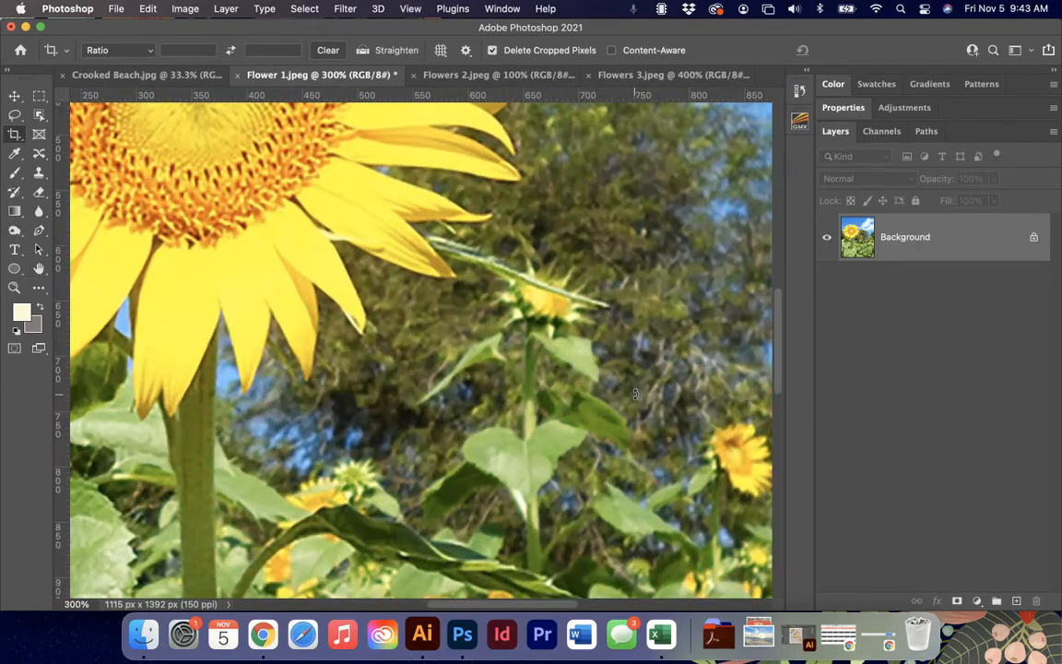
key("super+1")
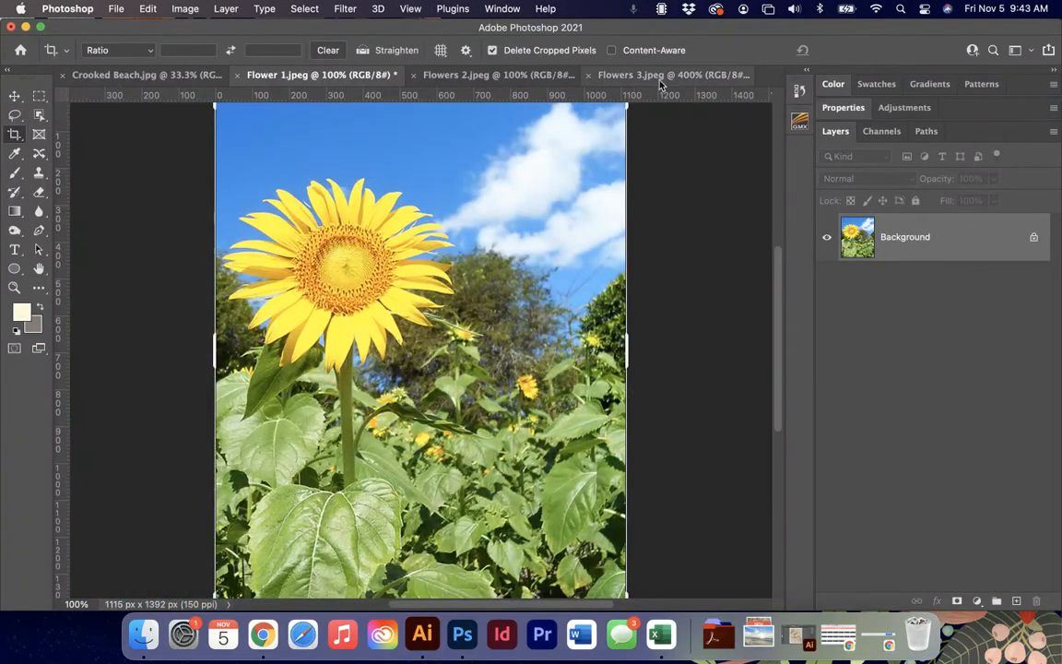
left_click(659, 78)
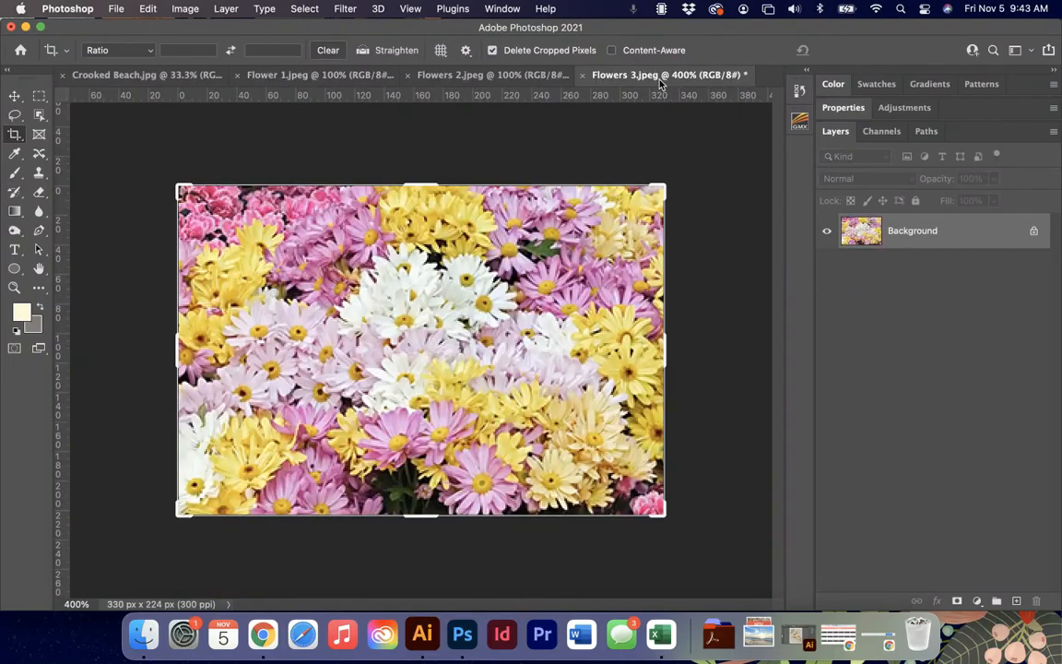